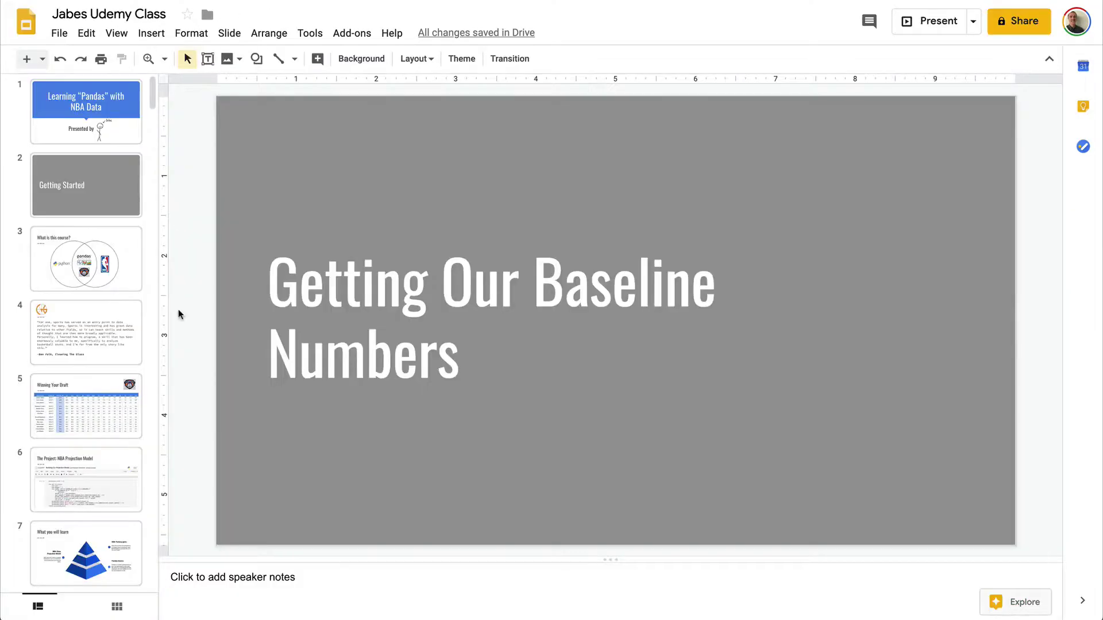
- Insert a new slide right after slide 94, Getting Our Baseline Numbers
{"action": "scroll", "coordinate": [137, 406], "scroll_direction": "down", "scroll_amount": 20}
{"action": "scroll", "coordinate": [137, 406], "scroll_direction": "down", "scroll_amount": 20}
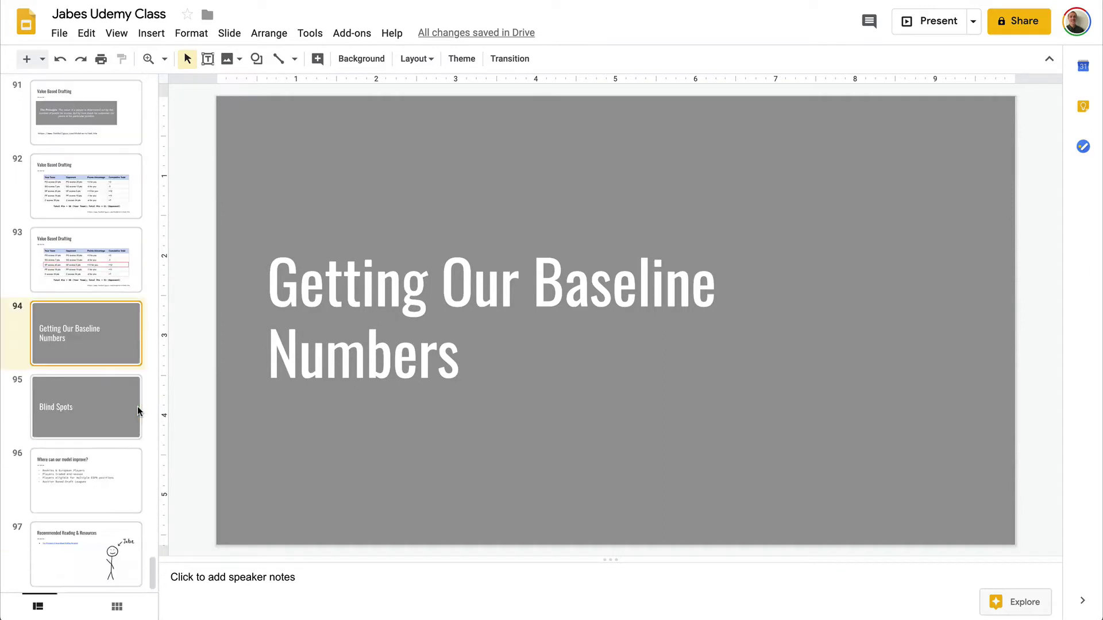
{"action": "left_click", "coordinate": [81, 408]}
{"action": "left_click", "coordinate": [87, 352]}
{"action": "left_click", "coordinate": [27, 60]}
- Title the new slide 'Draft Preparation', then switch to the Fantasy Projections spreadsheet
{"action": "left_click", "coordinate": [357, 294]}
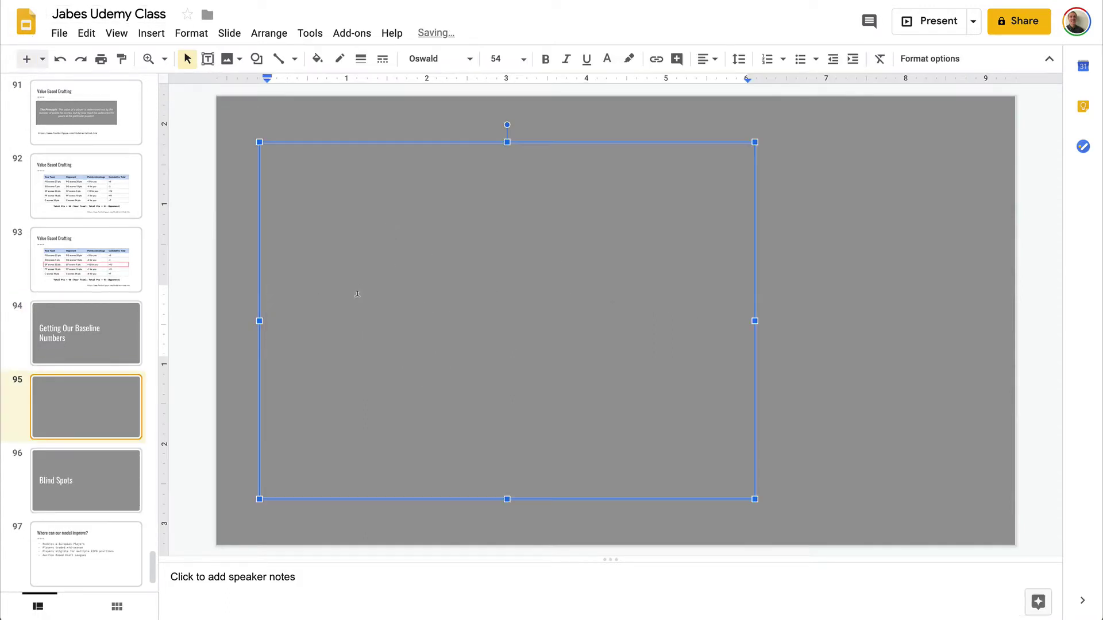
{"action": "type", "text": "Draft Preparati"}
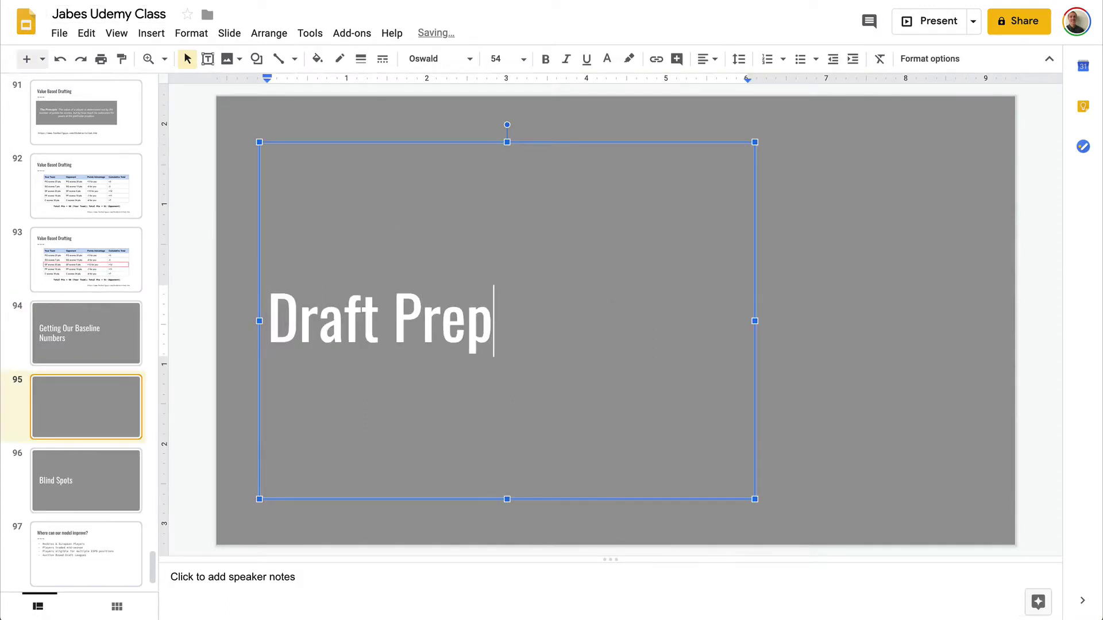
{"action": "type", "text": "on"}
{"action": "left_click", "coordinate": [919, 117]}
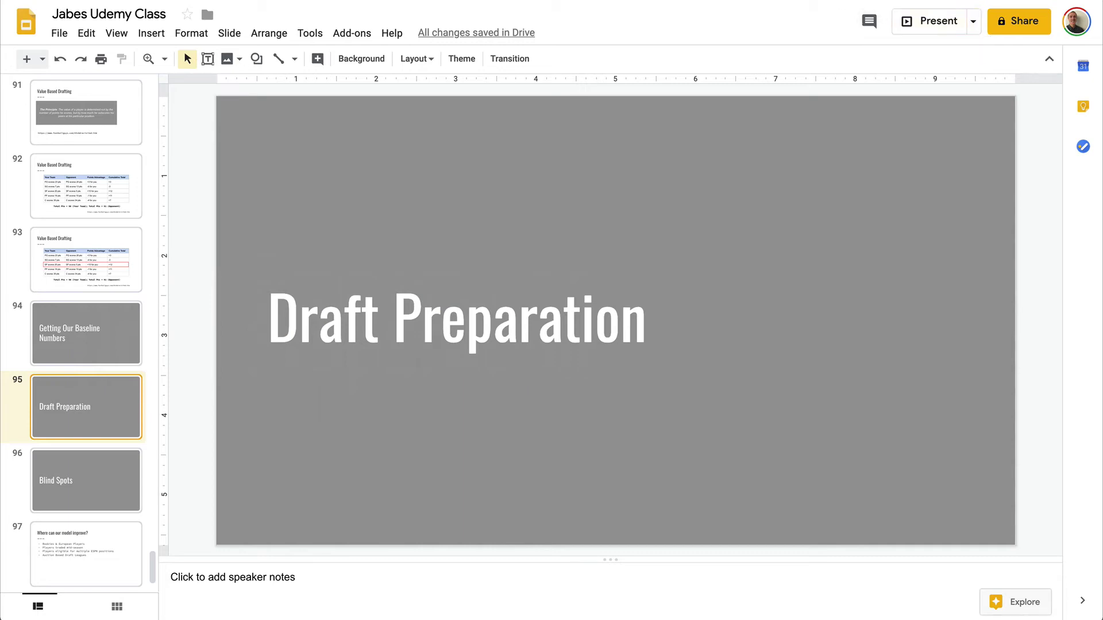
{"action": "key", "text": "ctrl+Tab"}
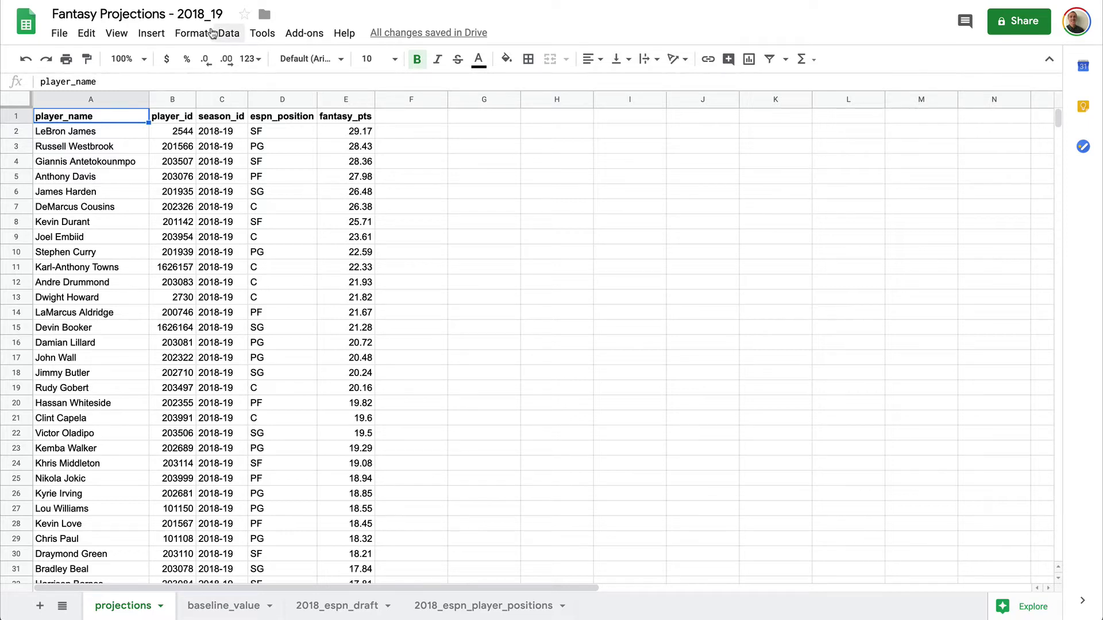
- Glance at the File menu, then select the header cells player_name through fantasy_pts (A1:E1)
{"action": "left_click", "coordinate": [56, 33]}
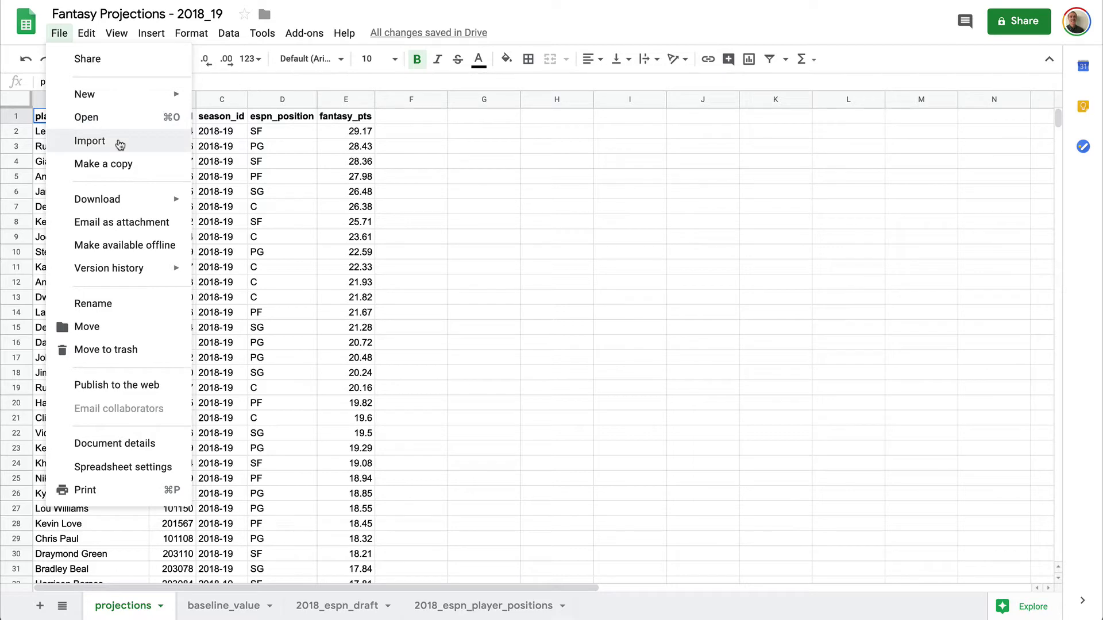
{"action": "left_click", "coordinate": [502, 151]}
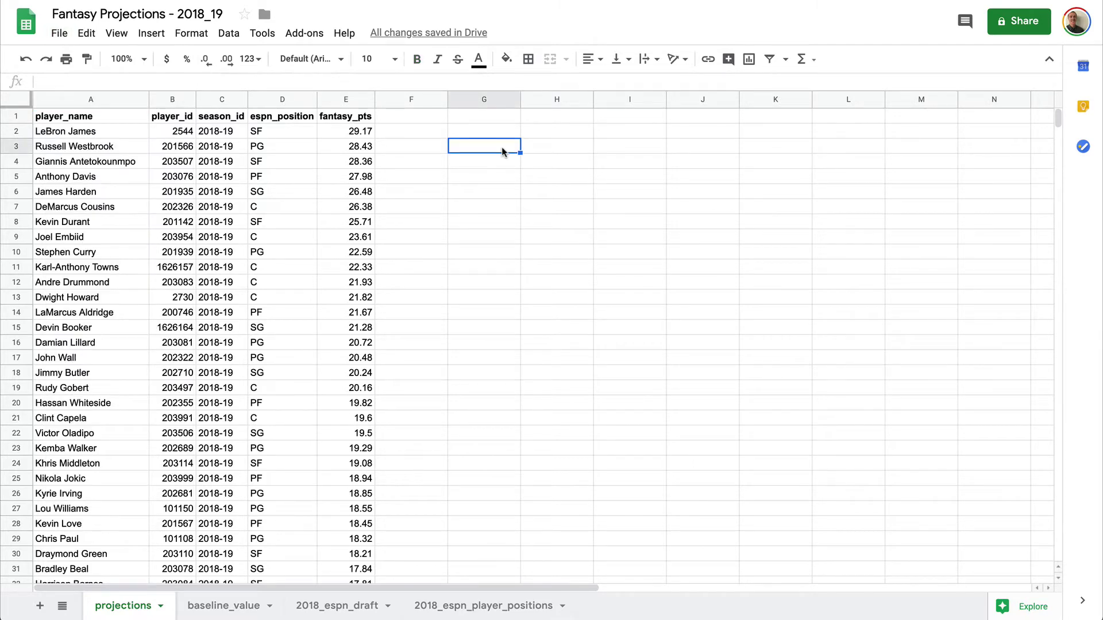
{"action": "left_click", "coordinate": [74, 116]}
{"action": "mouse_move", "coordinate": [120, 118]}
{"action": "left_mouse_down"}
{"action": "mouse_move", "coordinate": [175, 128]}
{"action": "mouse_move", "coordinate": [176, 119]}
{"action": "mouse_move", "coordinate": [119, 112]}
{"action": "left_mouse_up"}
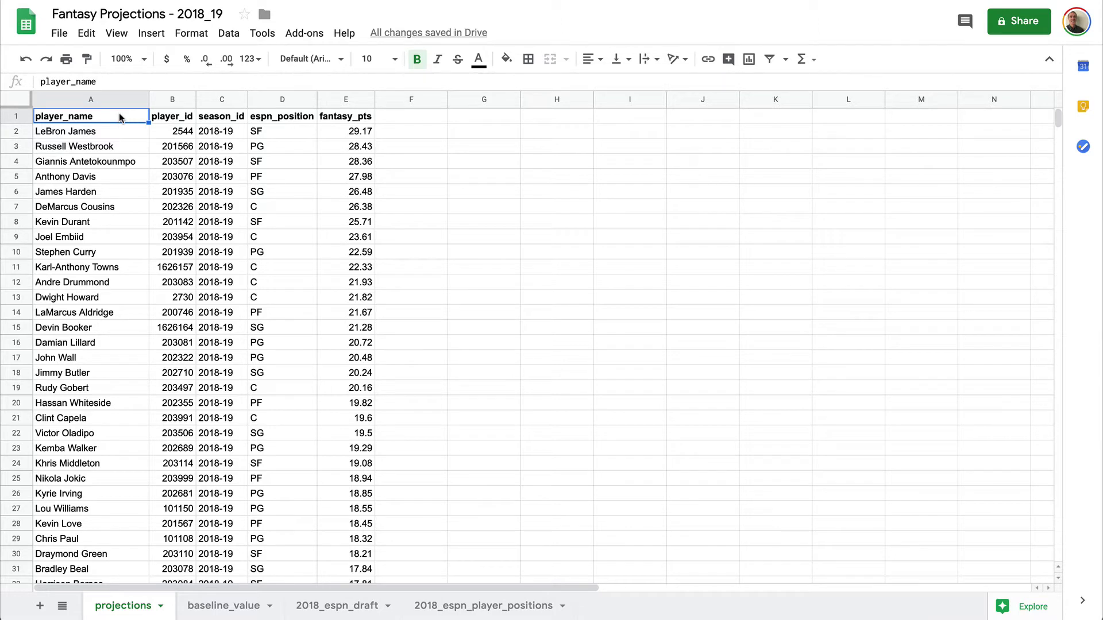
{"action": "left_click_drag", "start_coordinate": [119, 113], "coordinate": [334, 120]}
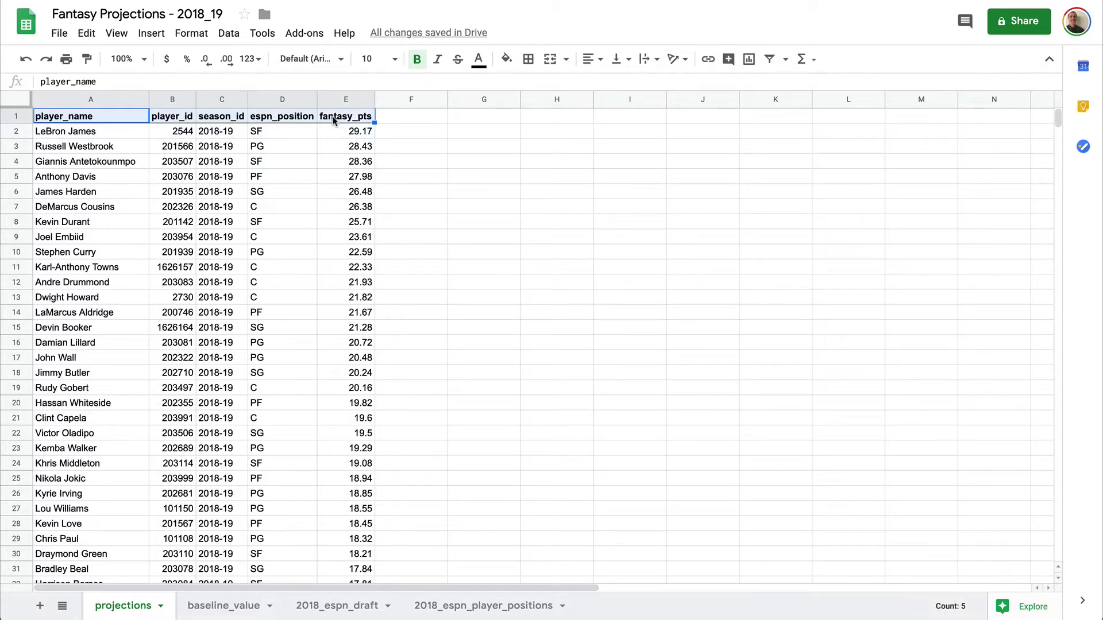
- On the baseline_value sheet, review the baseline points for PG, SG, SF, PF and C
{"action": "left_click", "coordinate": [208, 608]}
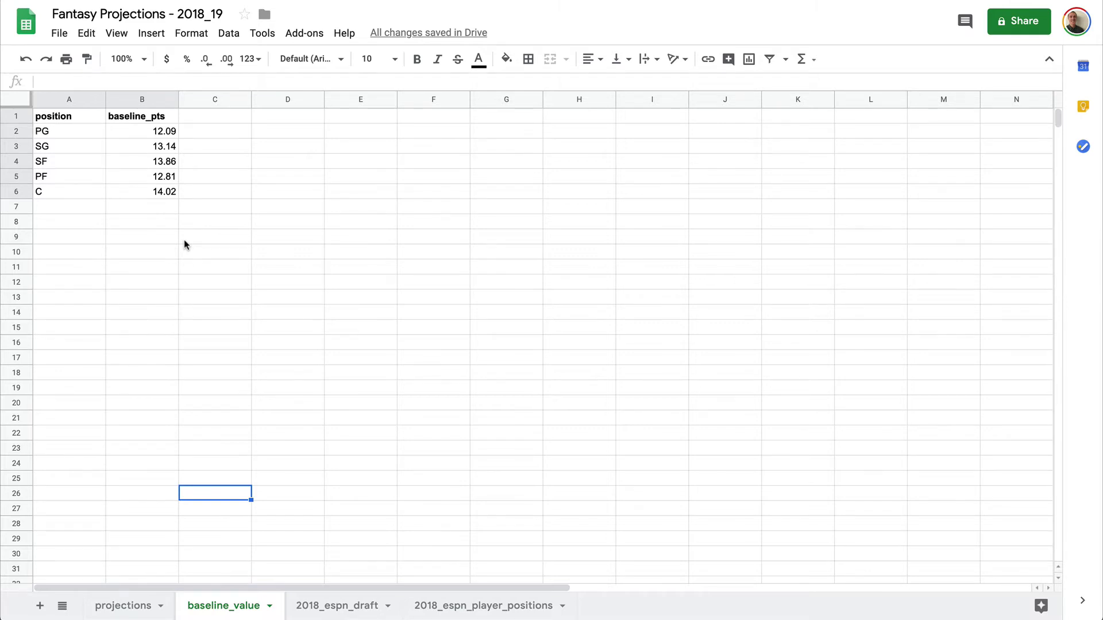
{"action": "left_click", "coordinate": [130, 132]}
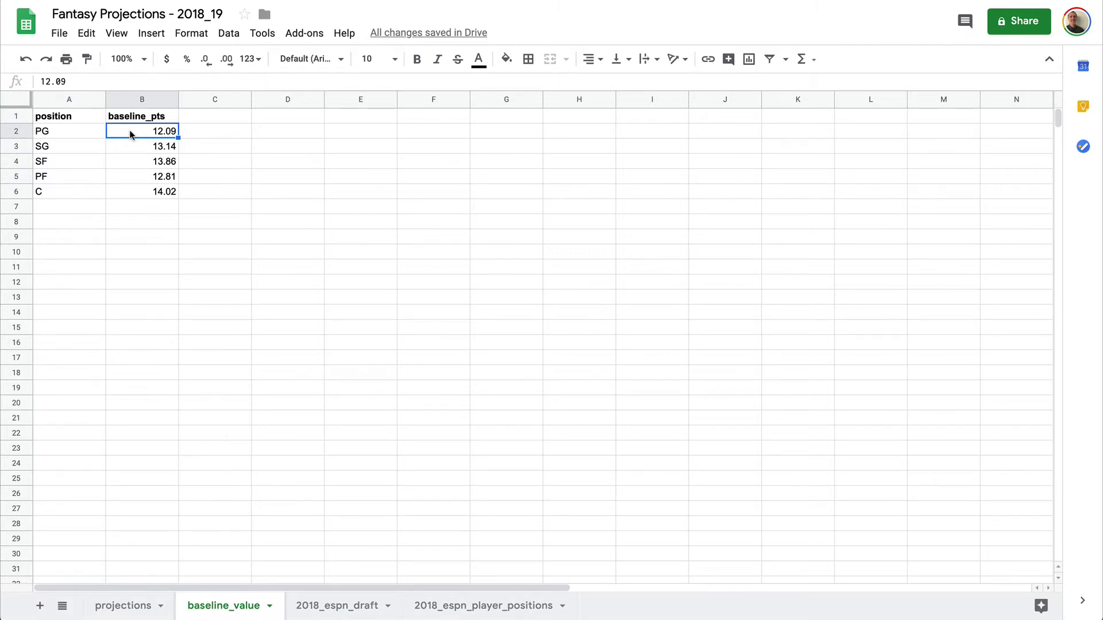
{"action": "left_click", "coordinate": [129, 150]}
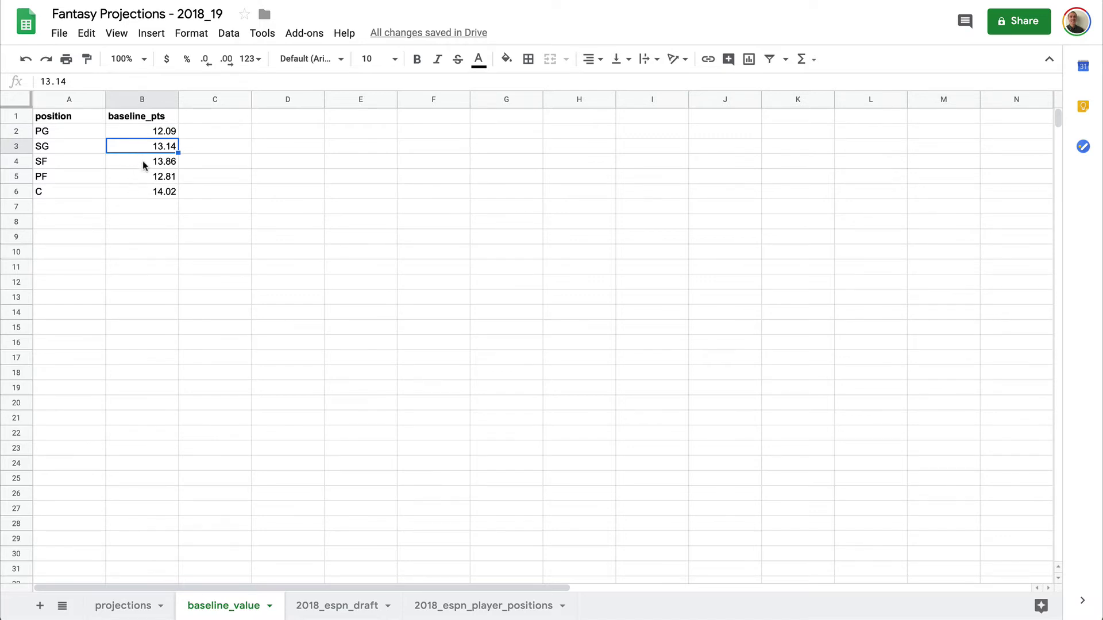
{"action": "left_click", "coordinate": [143, 161]}
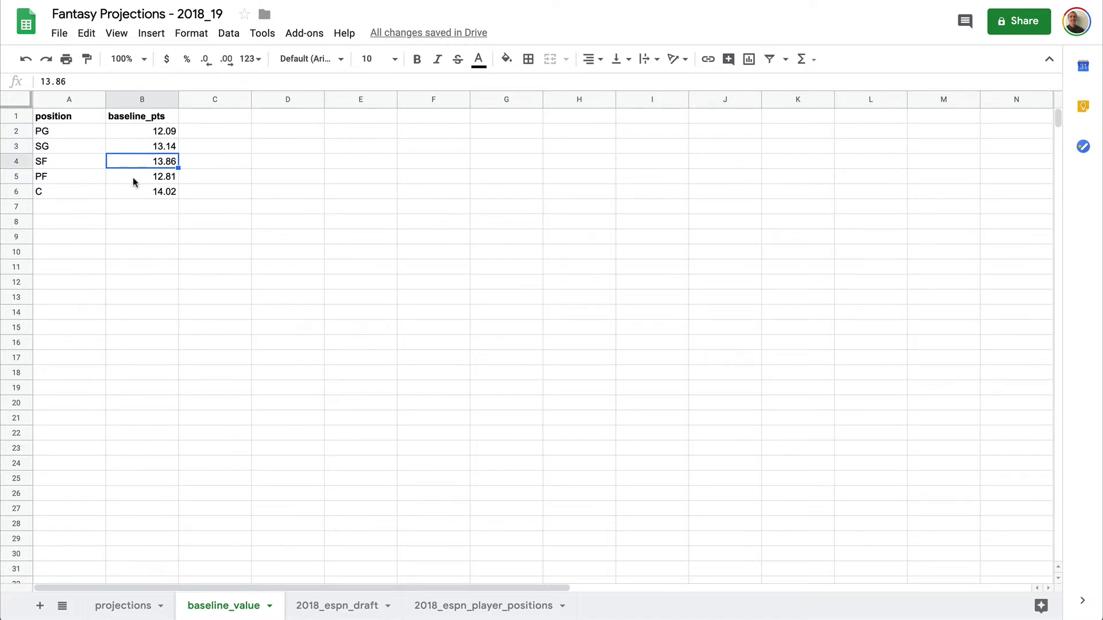
{"action": "left_click", "coordinate": [133, 181]}
{"action": "left_click", "coordinate": [131, 196]}
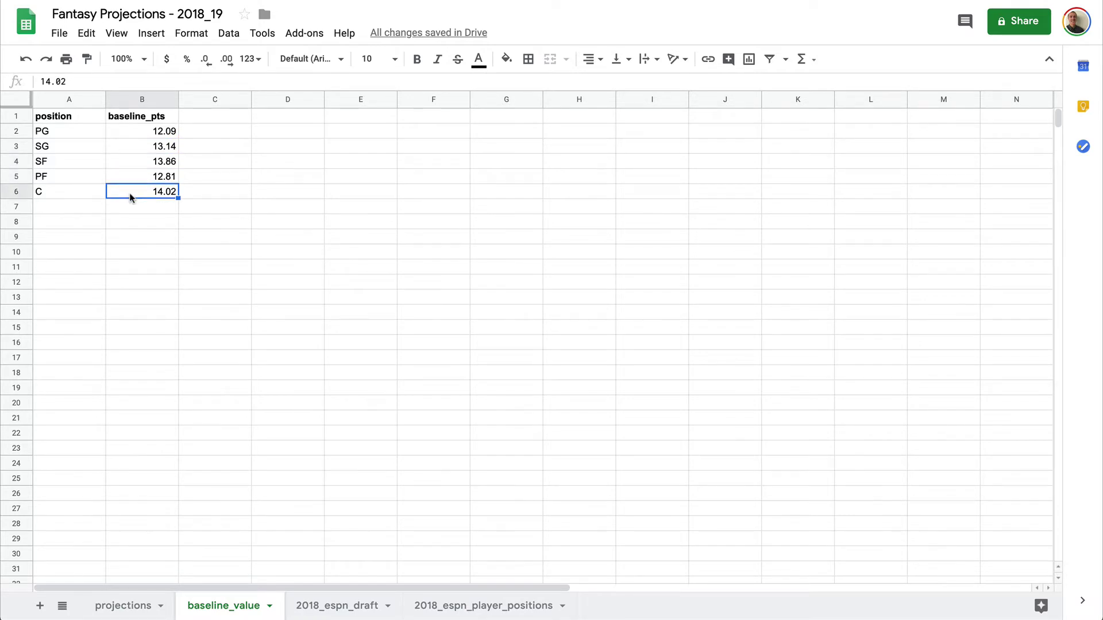
- Enter the heading value_adj_fantasy_pts in F1 of the projections sheet
{"action": "left_click", "coordinate": [127, 604]}
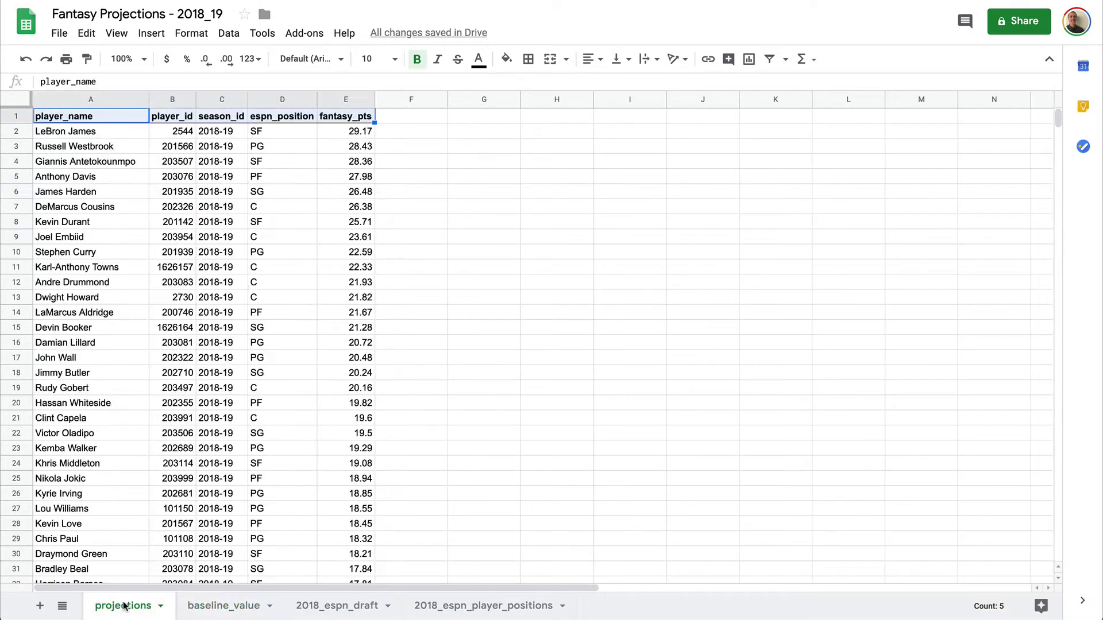
{"action": "left_click", "coordinate": [385, 114]}
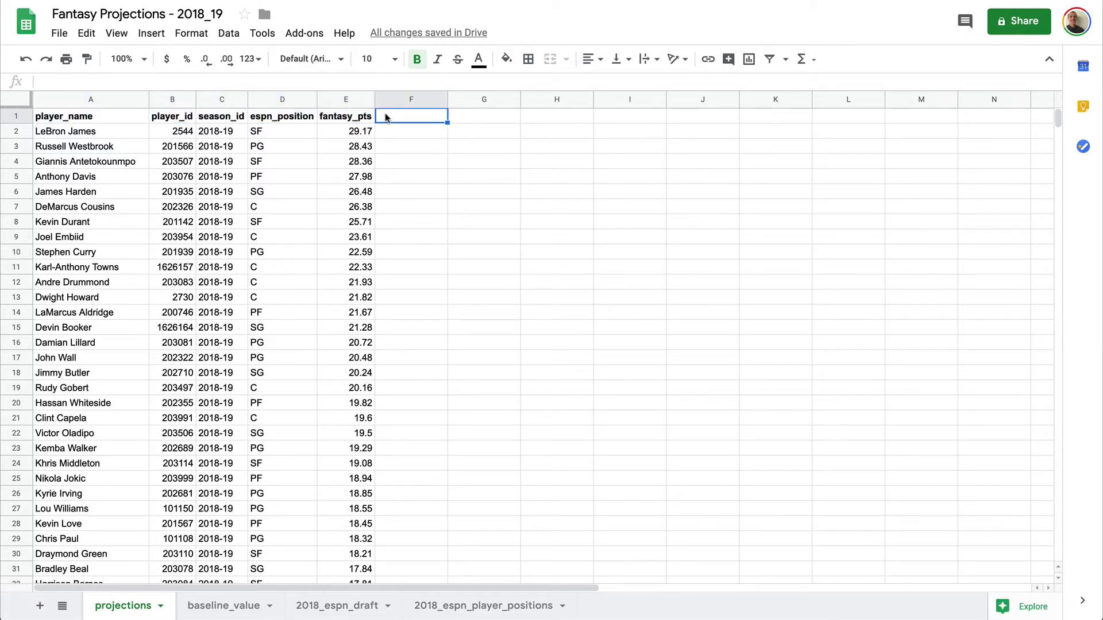
{"action": "type", "text": "value_a"}
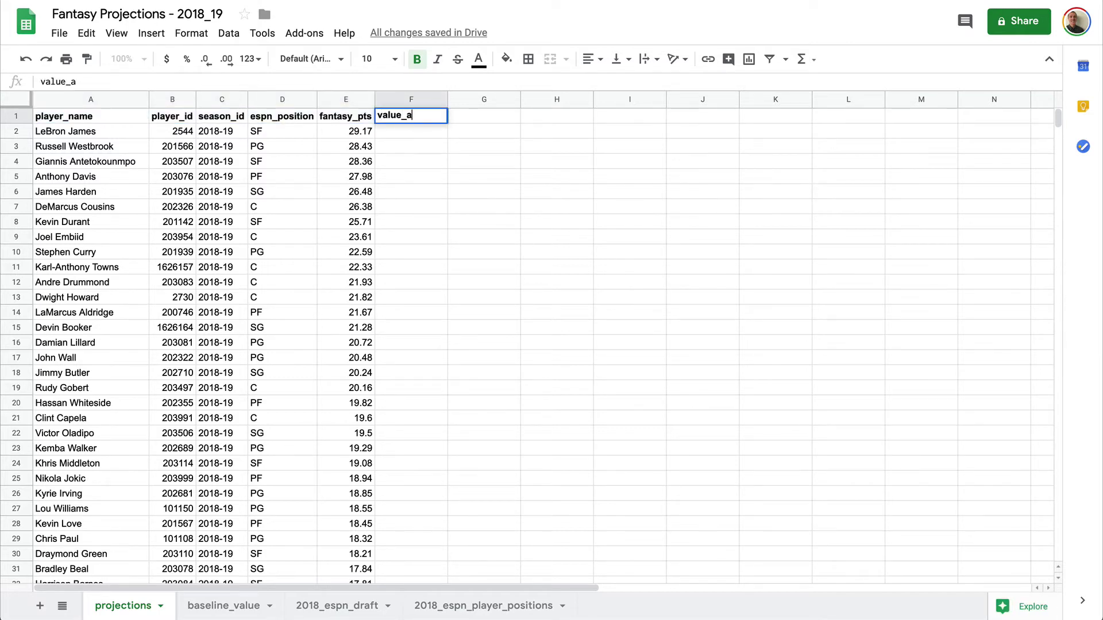
{"action": "type", "text": "dj_fantasy_pts"}
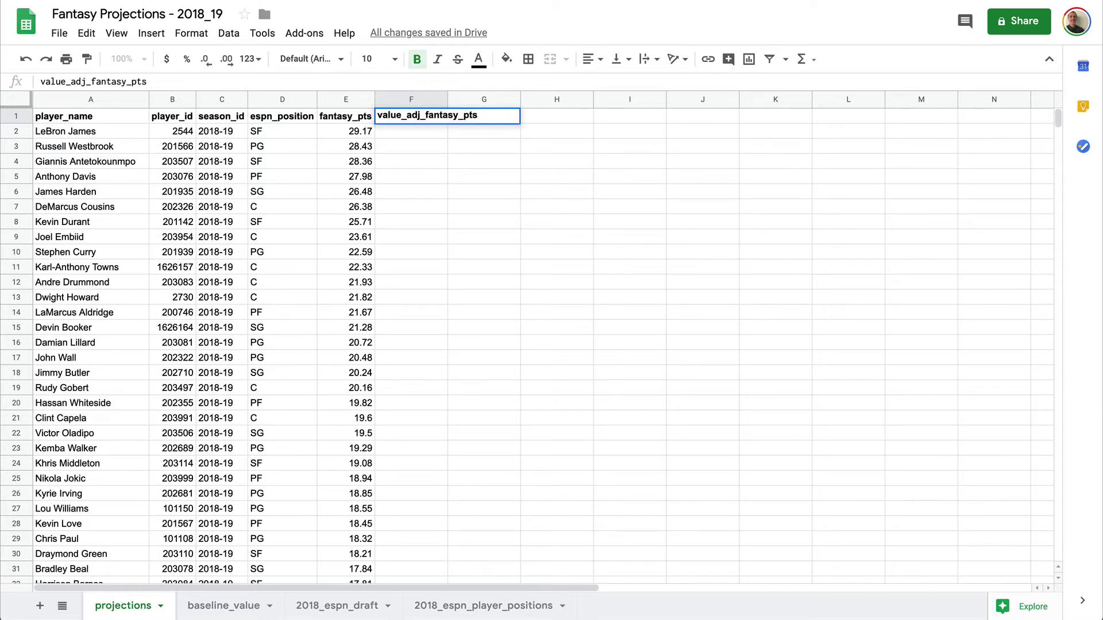
{"action": "key", "text": "Return"}
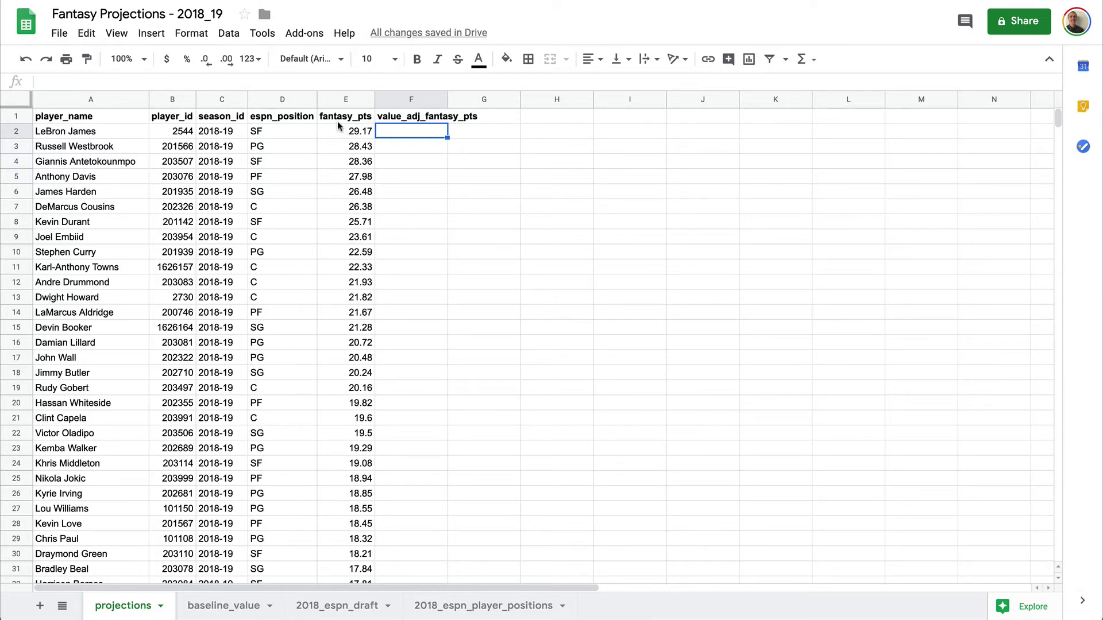
- Compare the first player's position with the PG and SF baseline values, then reselect F1
{"action": "left_click", "coordinate": [285, 135]}
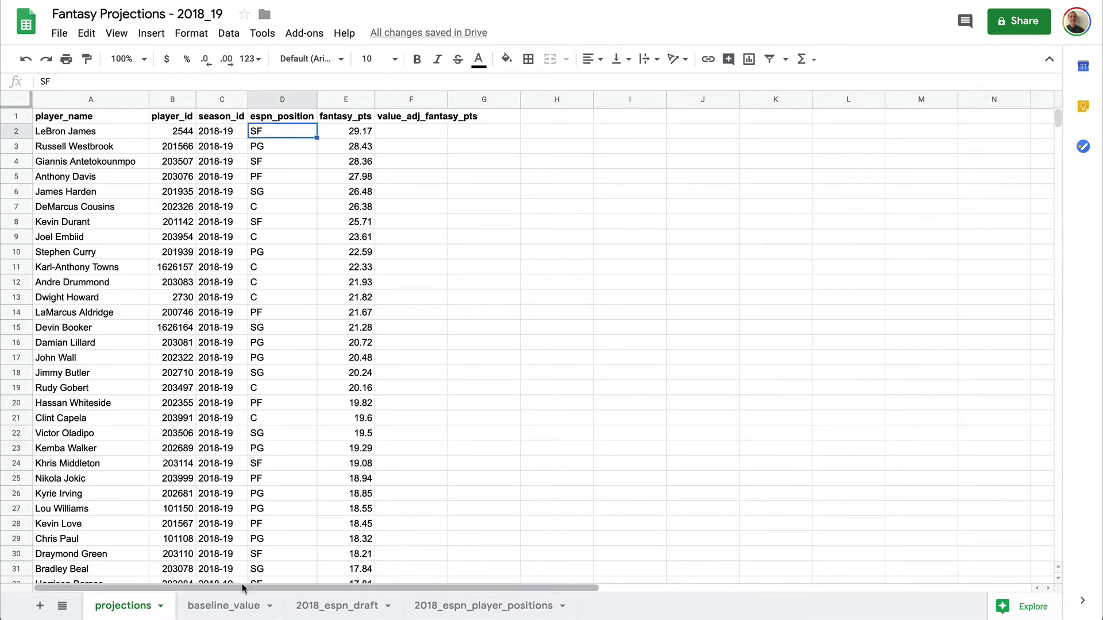
{"action": "left_click", "coordinate": [224, 606]}
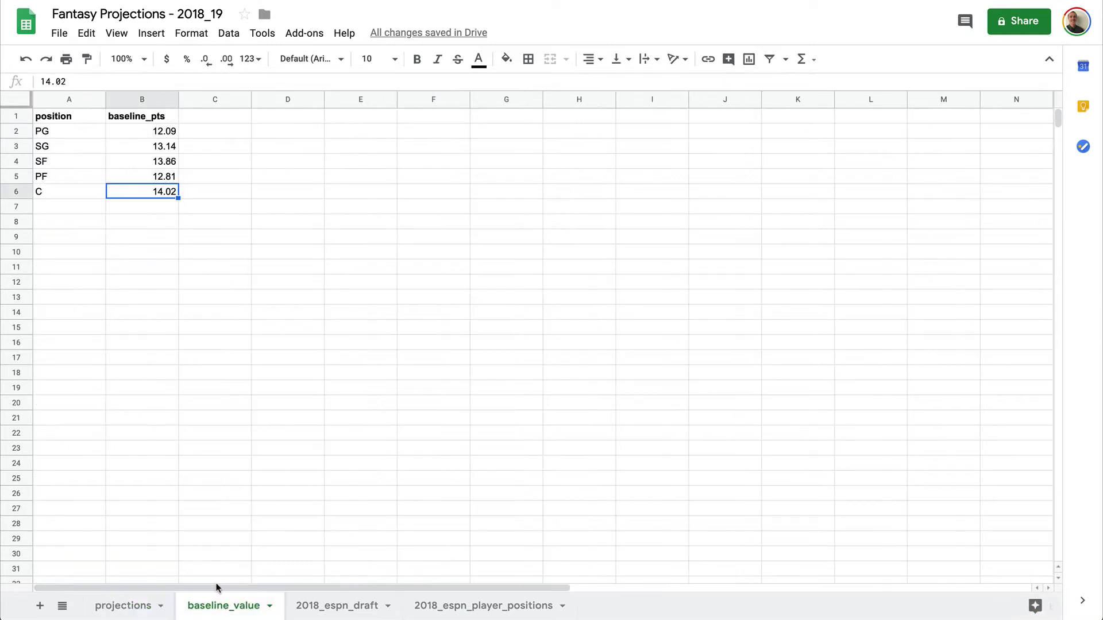
{"action": "left_click", "coordinate": [69, 129]}
{"action": "left_click", "coordinate": [59, 157]}
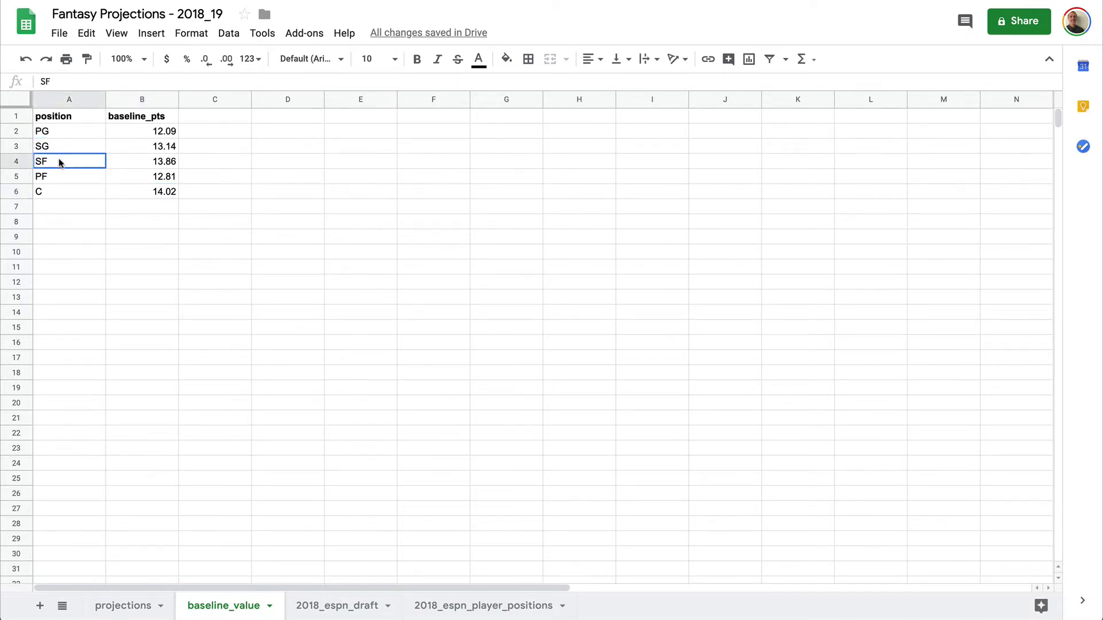
{"action": "left_click", "coordinate": [119, 166]}
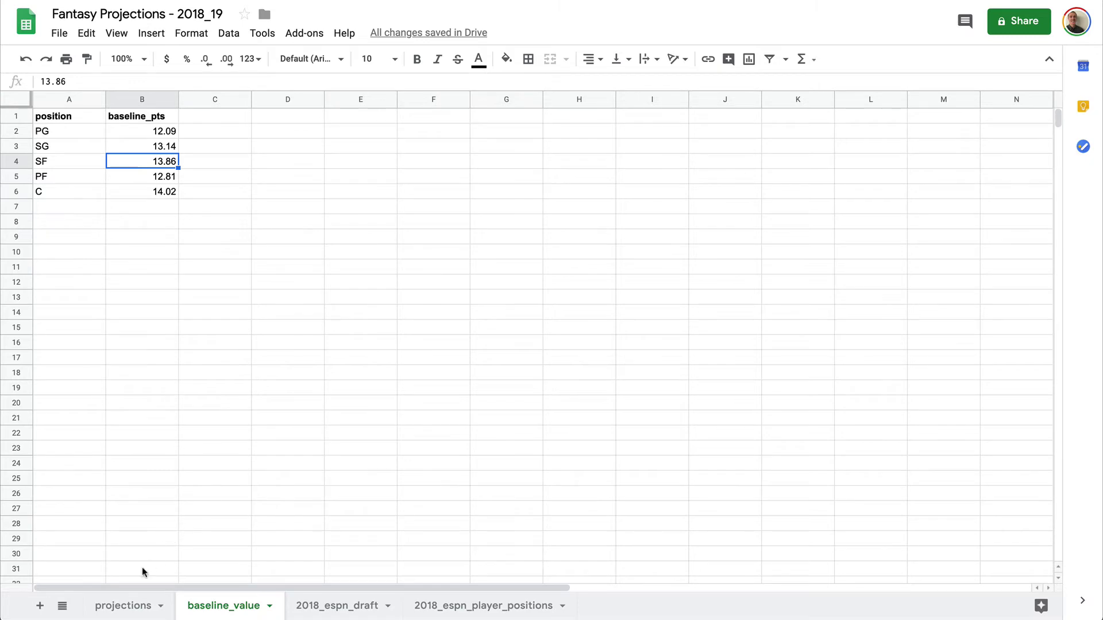
{"action": "left_click", "coordinate": [122, 604]}
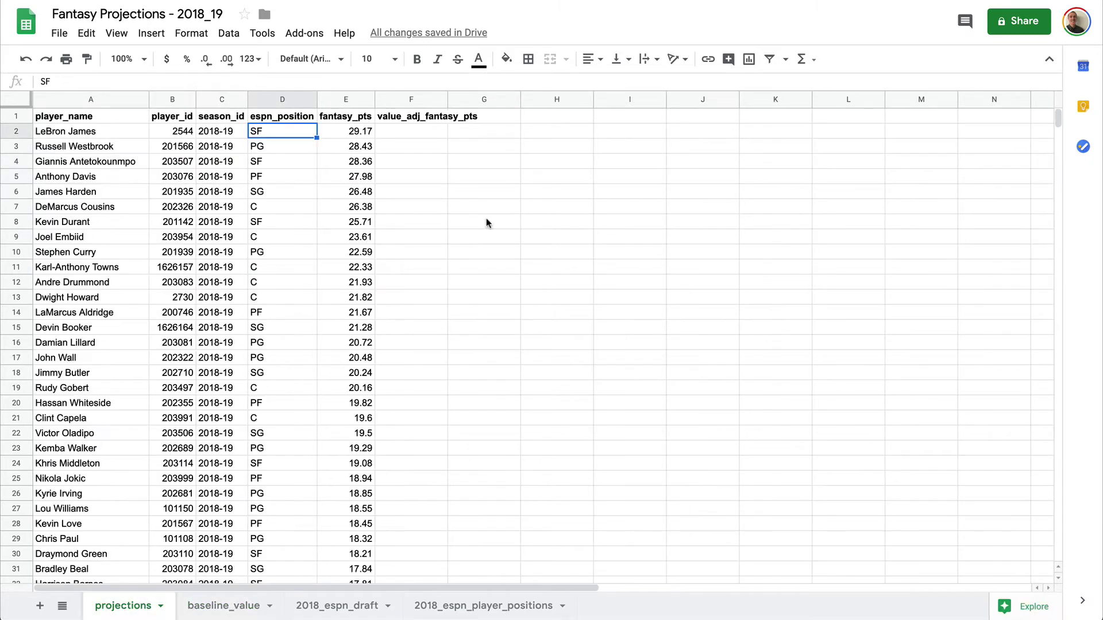
{"action": "left_click", "coordinate": [412, 115]}
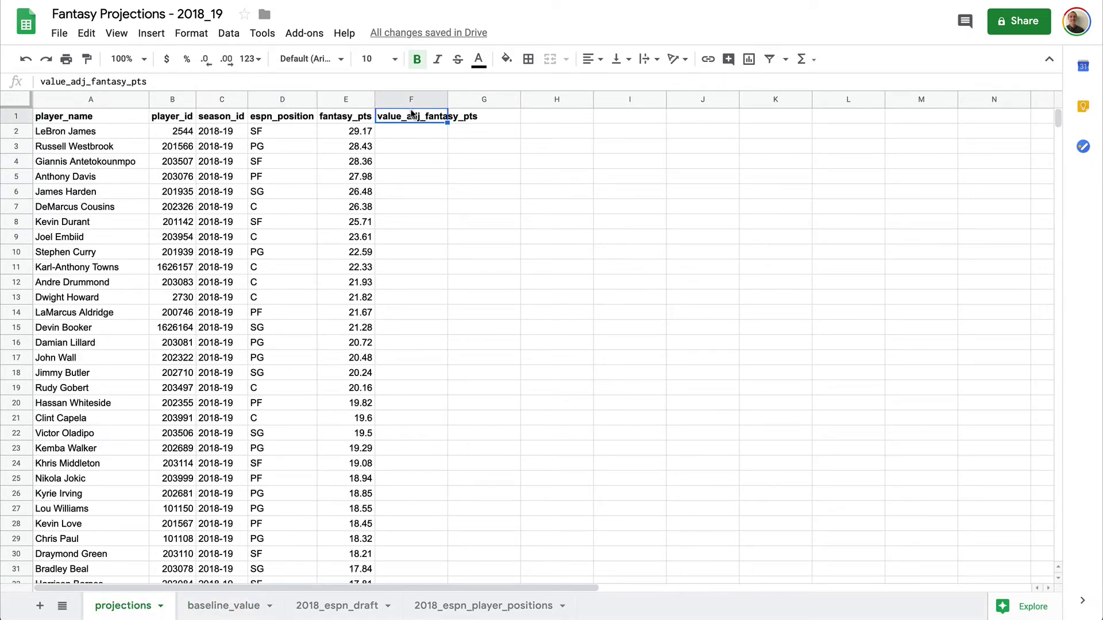
- Replace F1's heading with baseline_pts and check the position in D2
{"action": "key", "text": "Delete"}
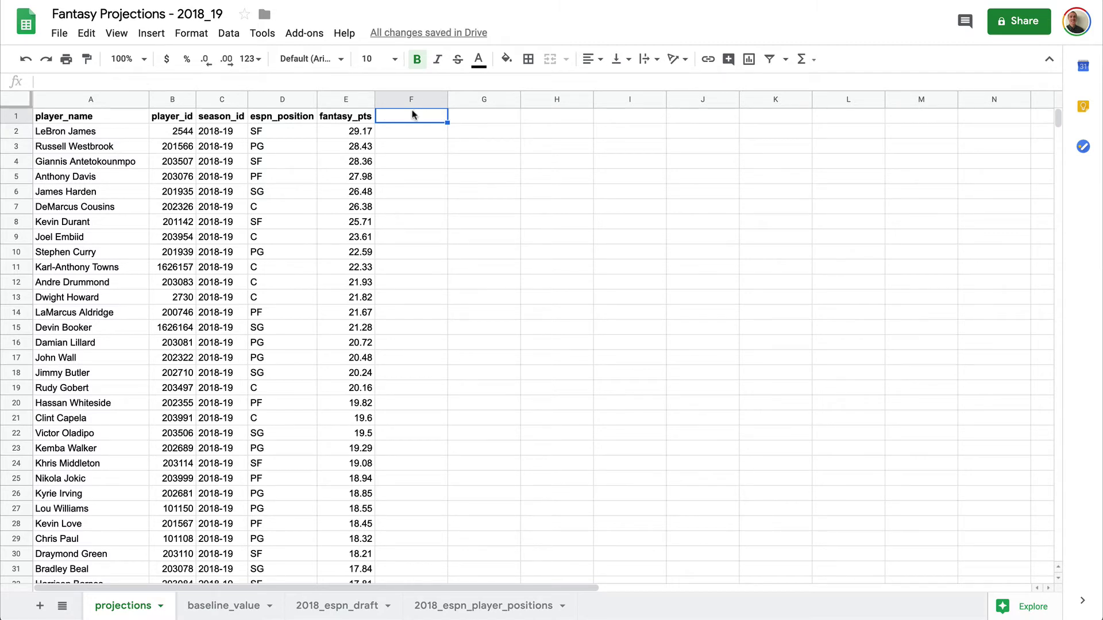
{"action": "type", "text": "baseline_pt"}
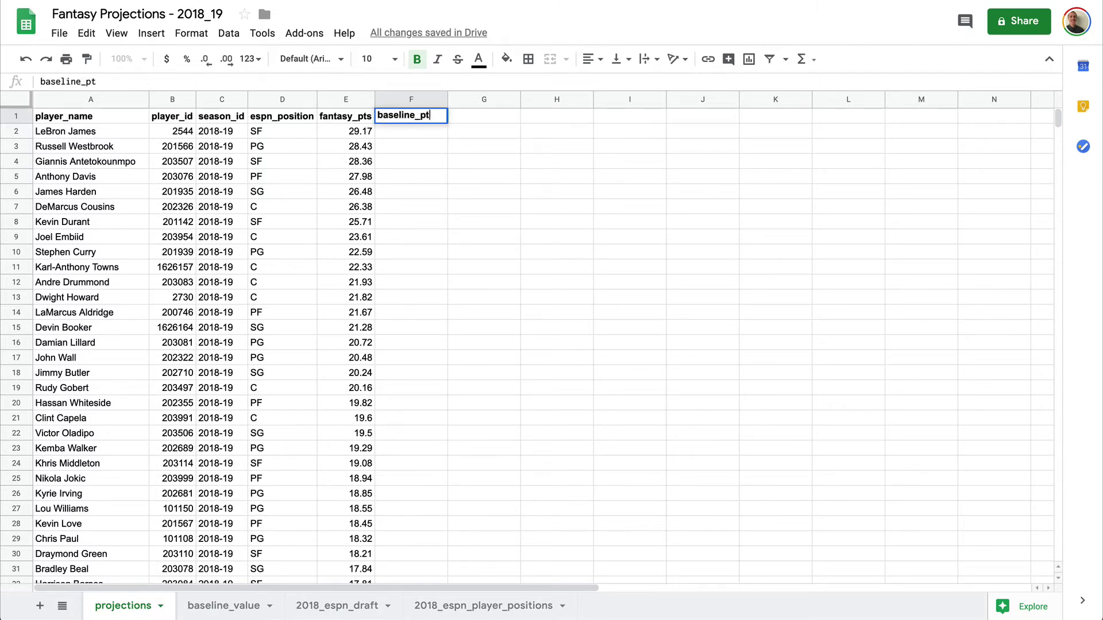
{"action": "type", "text": "s"}
{"action": "key", "text": "Return"}
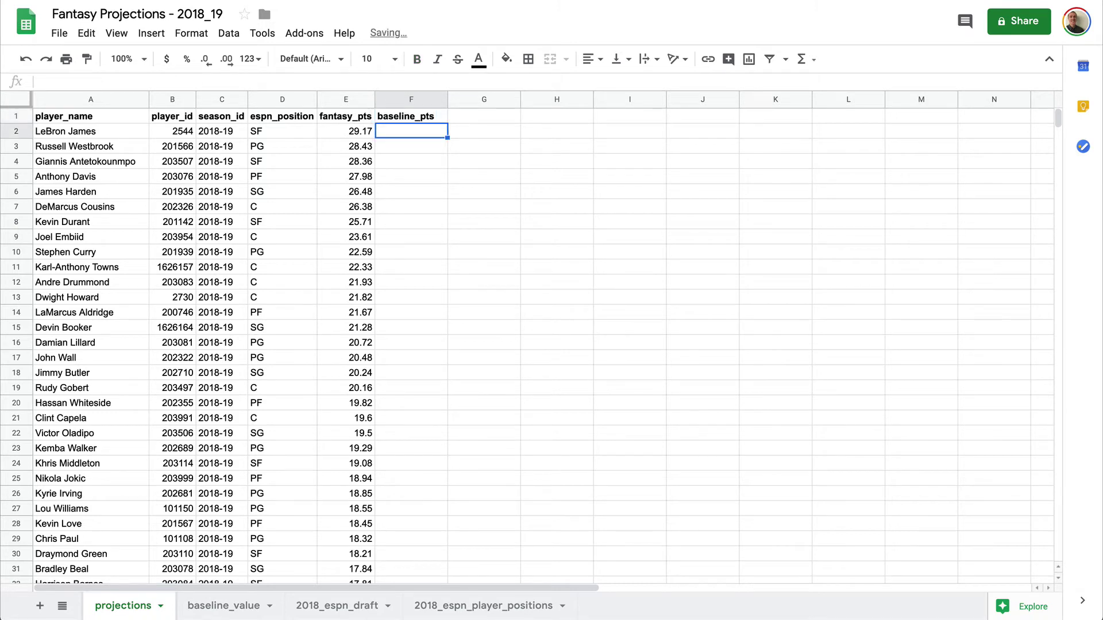
{"action": "left_click", "coordinate": [274, 129]}
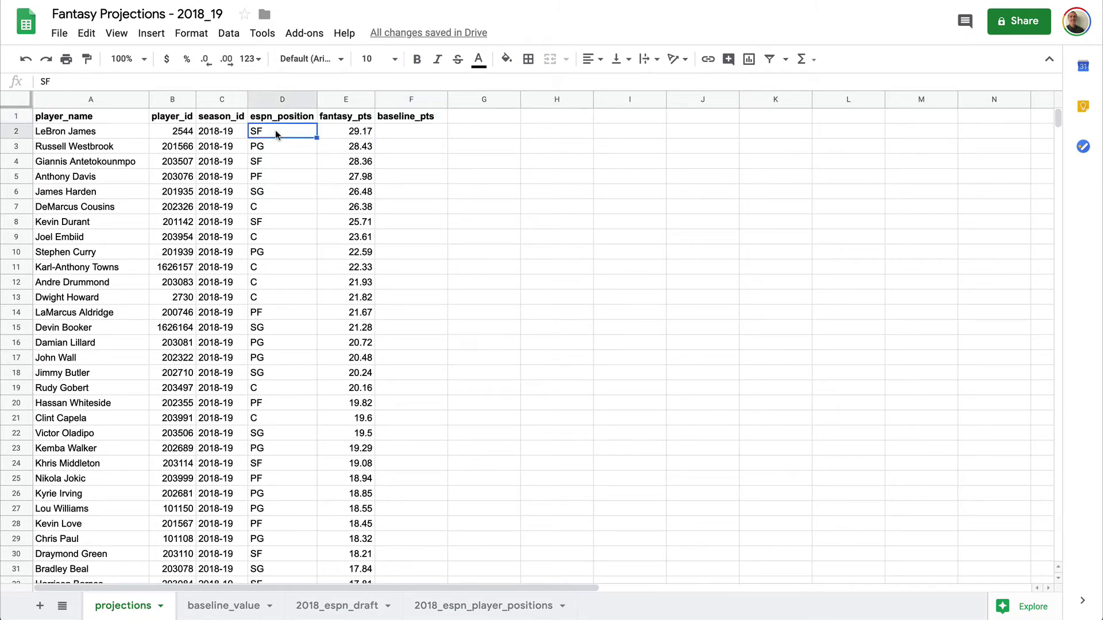
{"action": "left_click", "coordinate": [388, 136]}
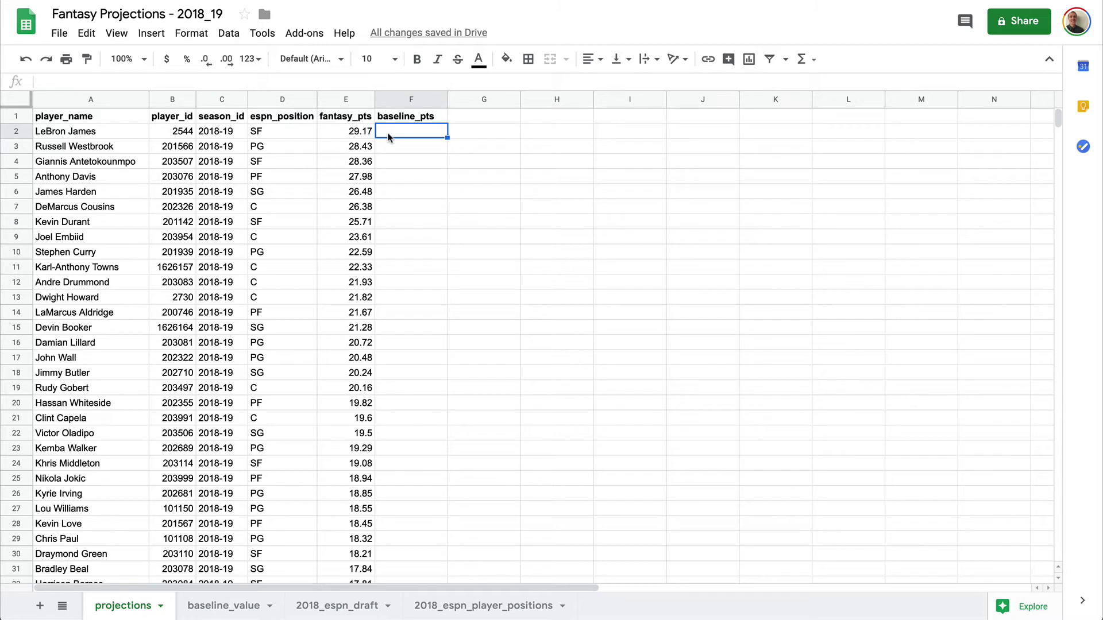
{"action": "left_click", "coordinate": [267, 130]}
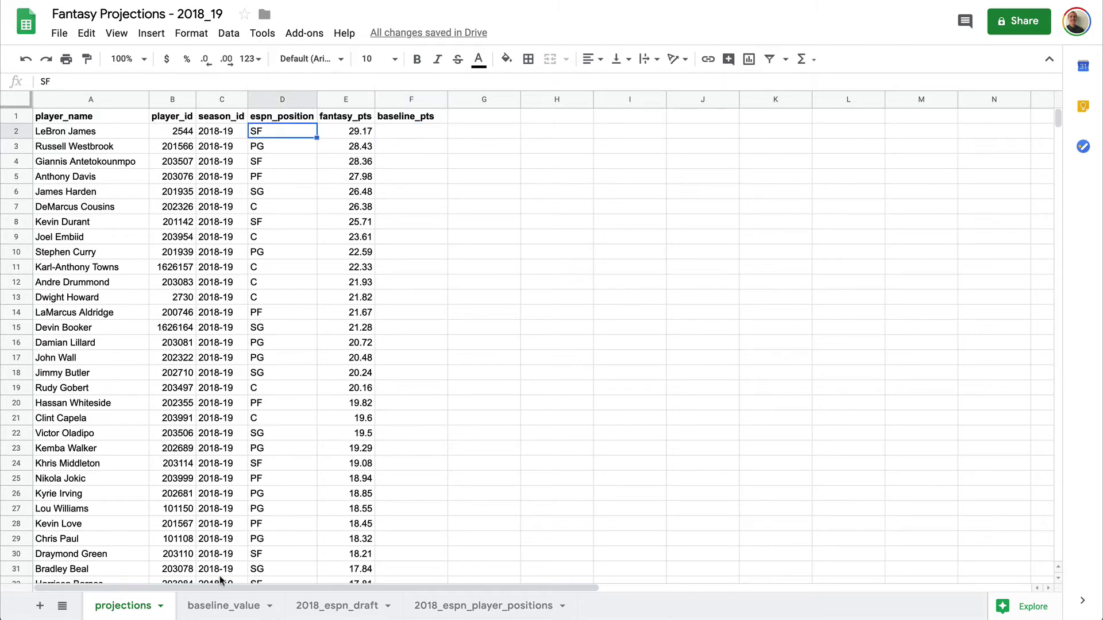
- Check the SF baseline value, then enter value_adj_fantasy_pts as the G1 heading
{"action": "left_click", "coordinate": [210, 604]}
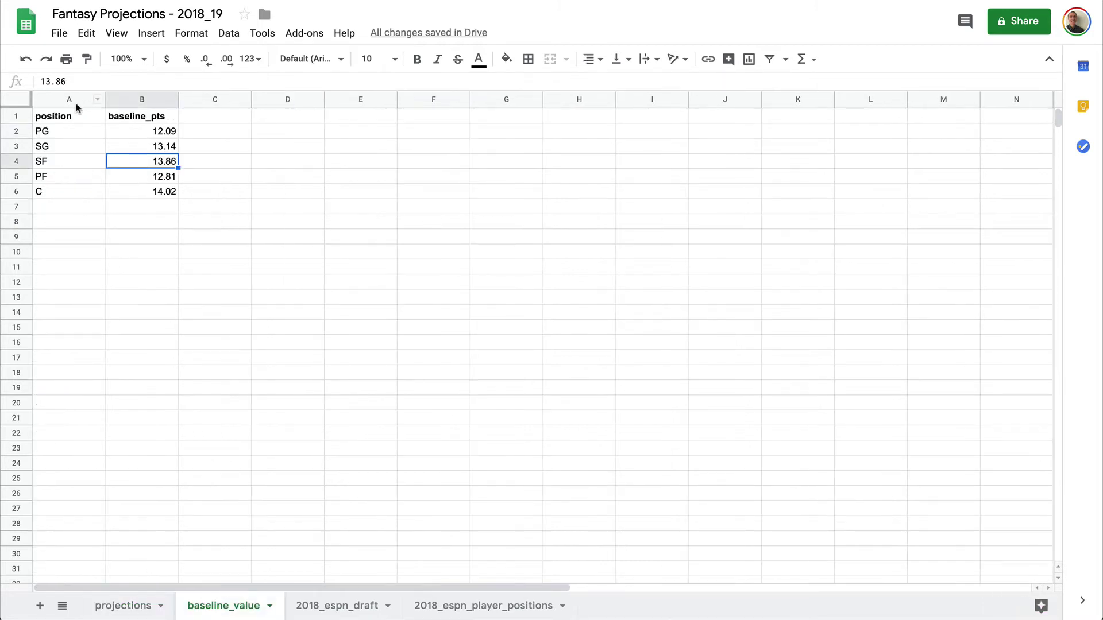
{"action": "left_click", "coordinate": [60, 161]}
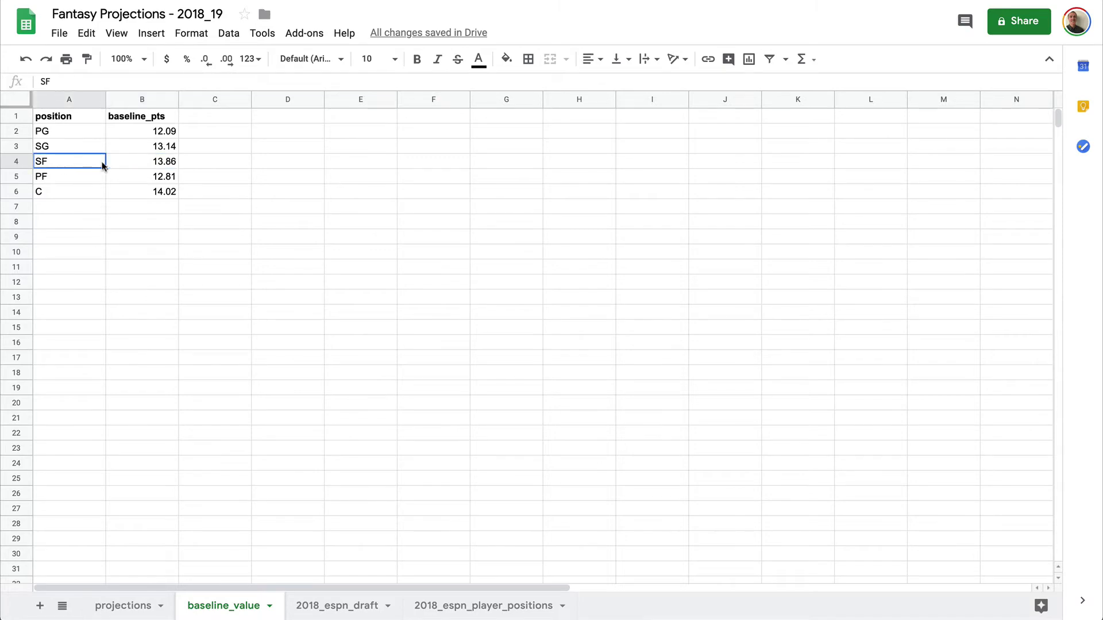
{"action": "left_click", "coordinate": [119, 159]}
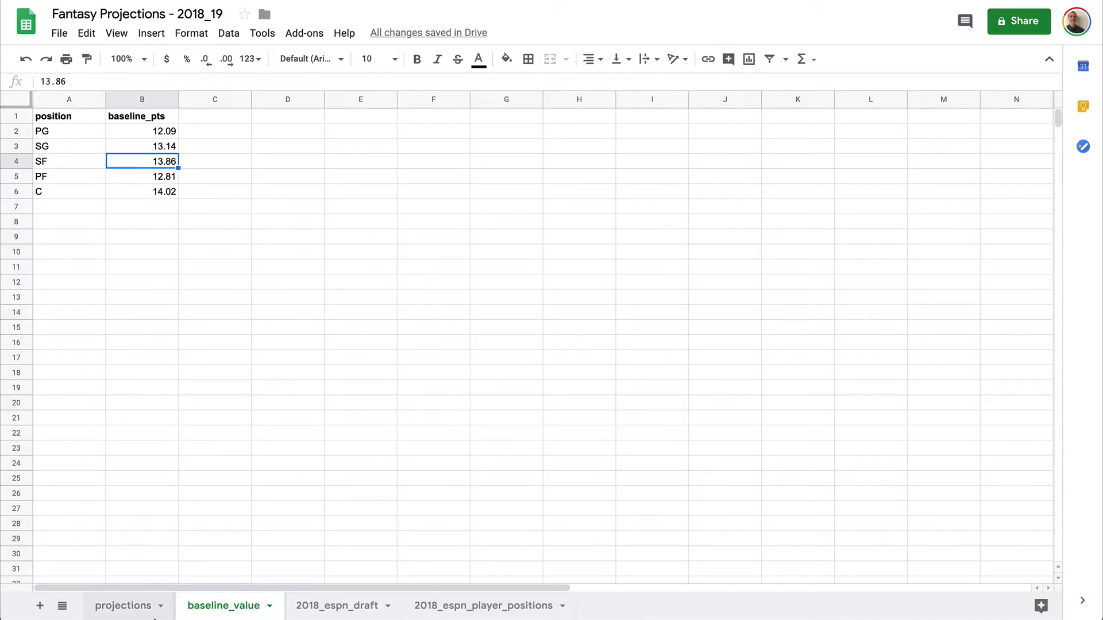
{"action": "left_click", "coordinate": [136, 604]}
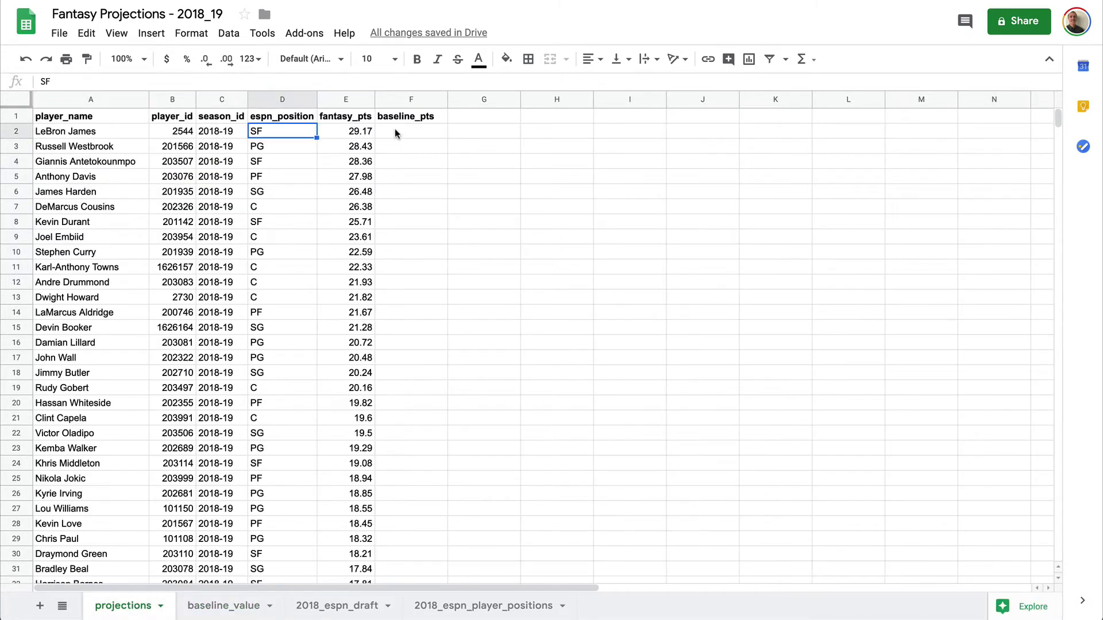
{"action": "left_click", "coordinate": [476, 114]}
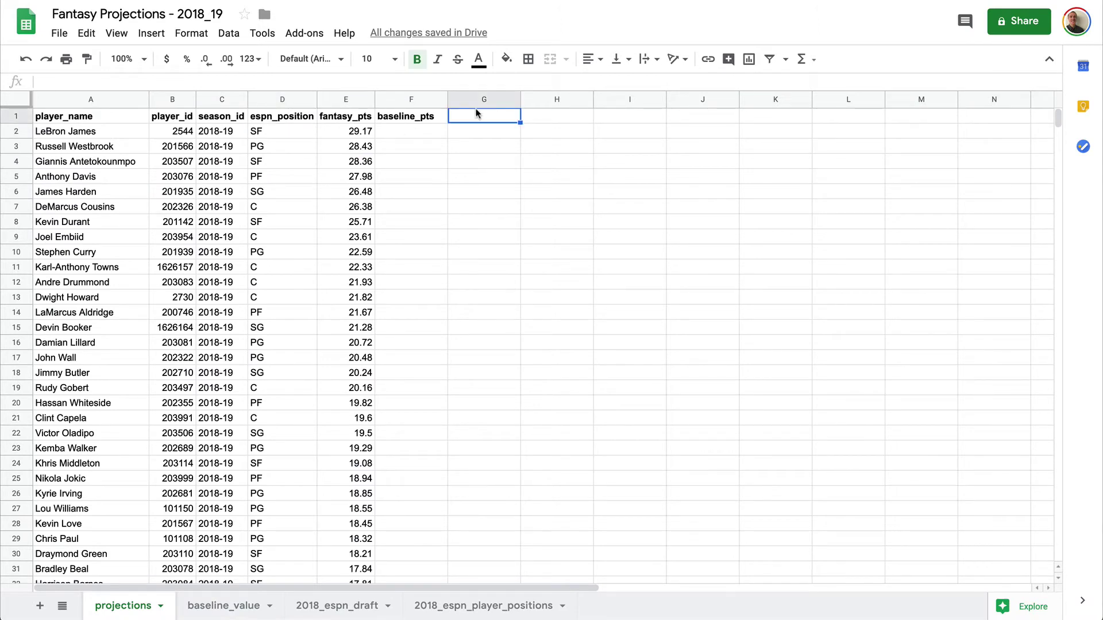
{"action": "type", "text": "value_adj_"}
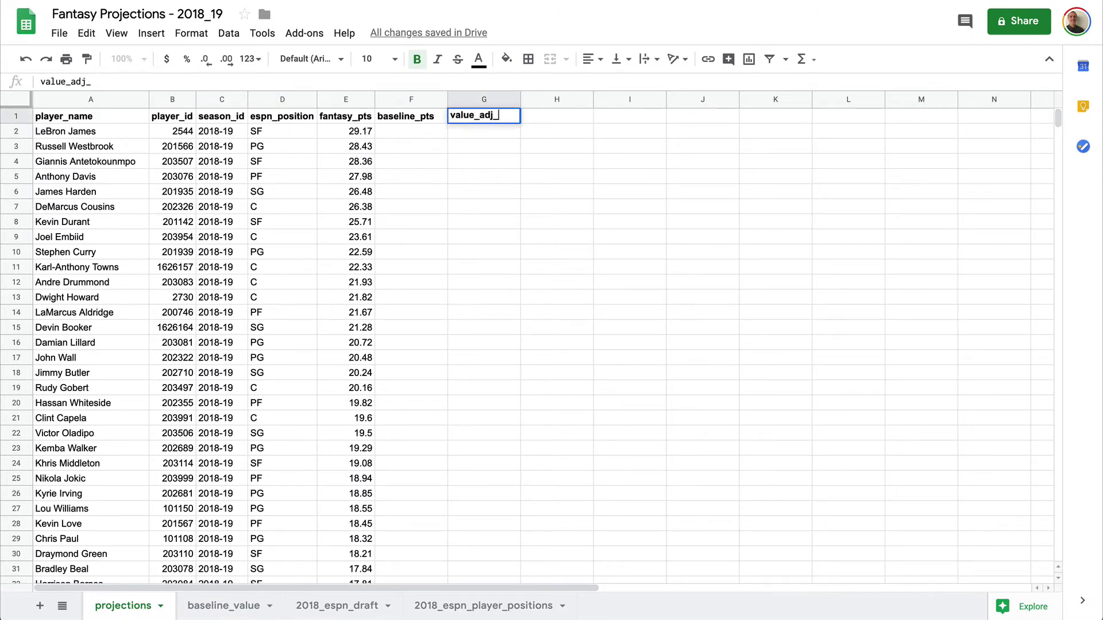
{"action": "type", "text": "fantasy_pts"}
{"action": "key", "text": "Return"}
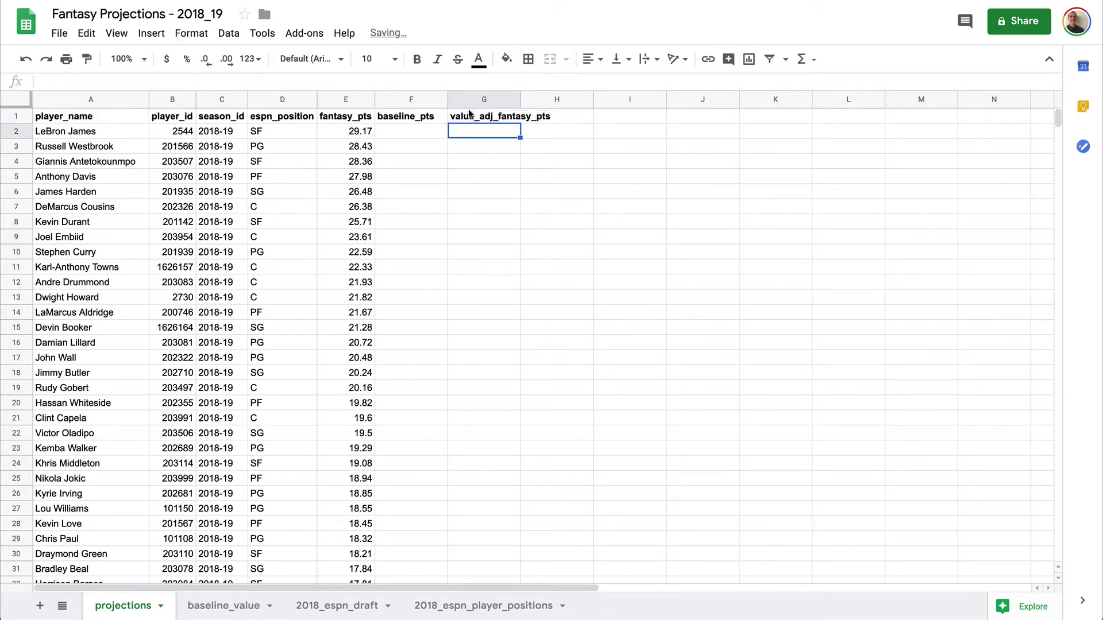
- Type =VLOOKUP(D2, baseline_value!A1:B6, 2, FALSE) into F2 of the projections sheet
{"action": "left_click", "coordinate": [400, 125]}
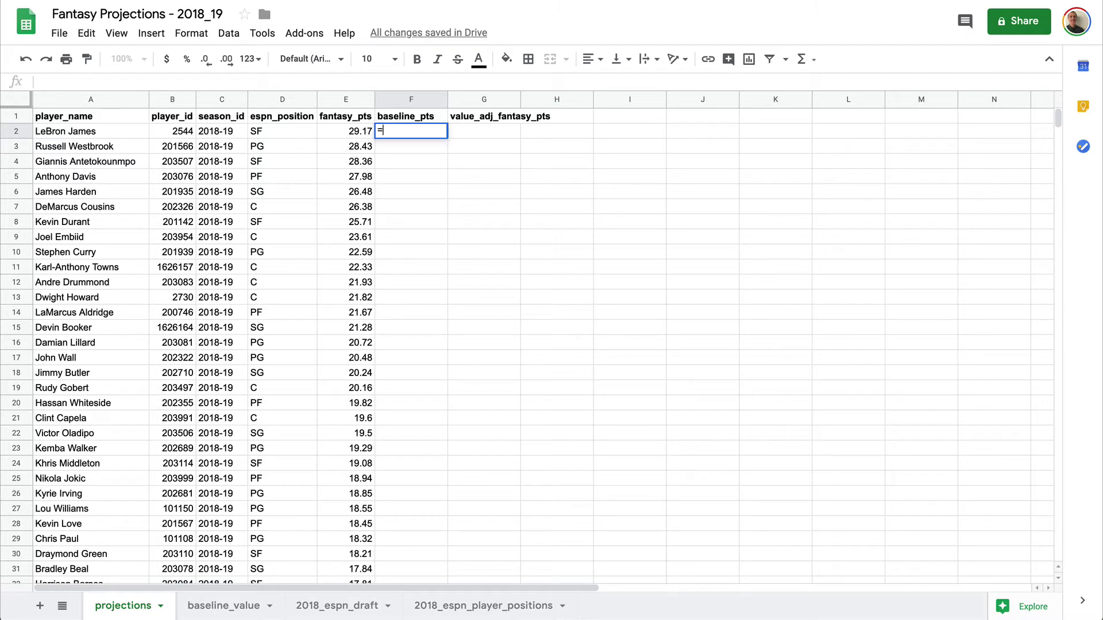
{"action": "type", "text": "=VLOOKUP("}
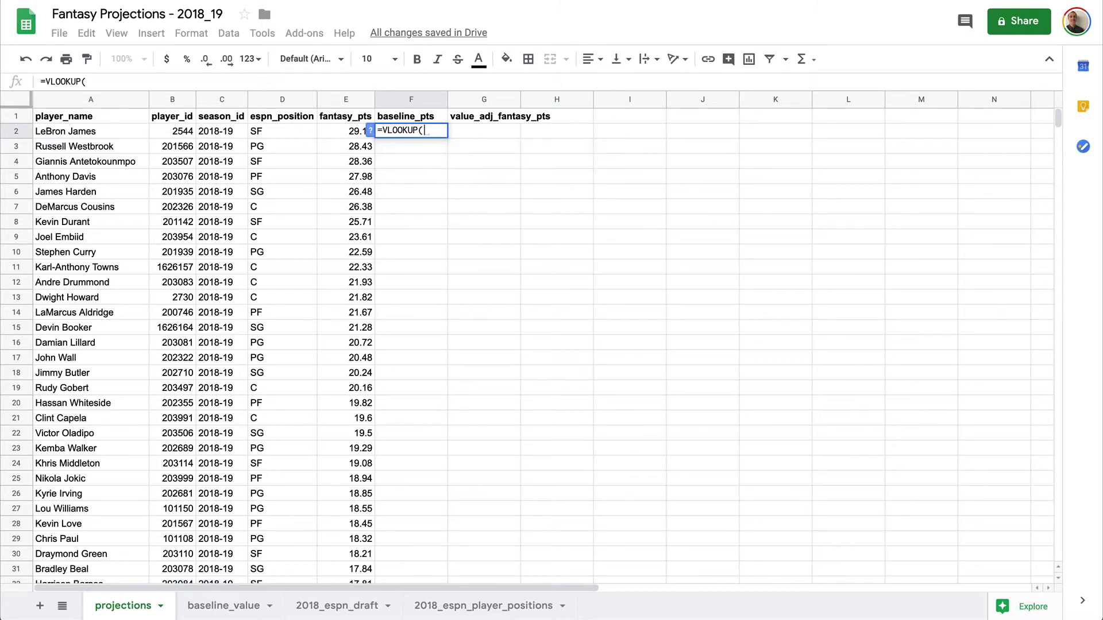
{"action": "left_click", "coordinate": [266, 131]}
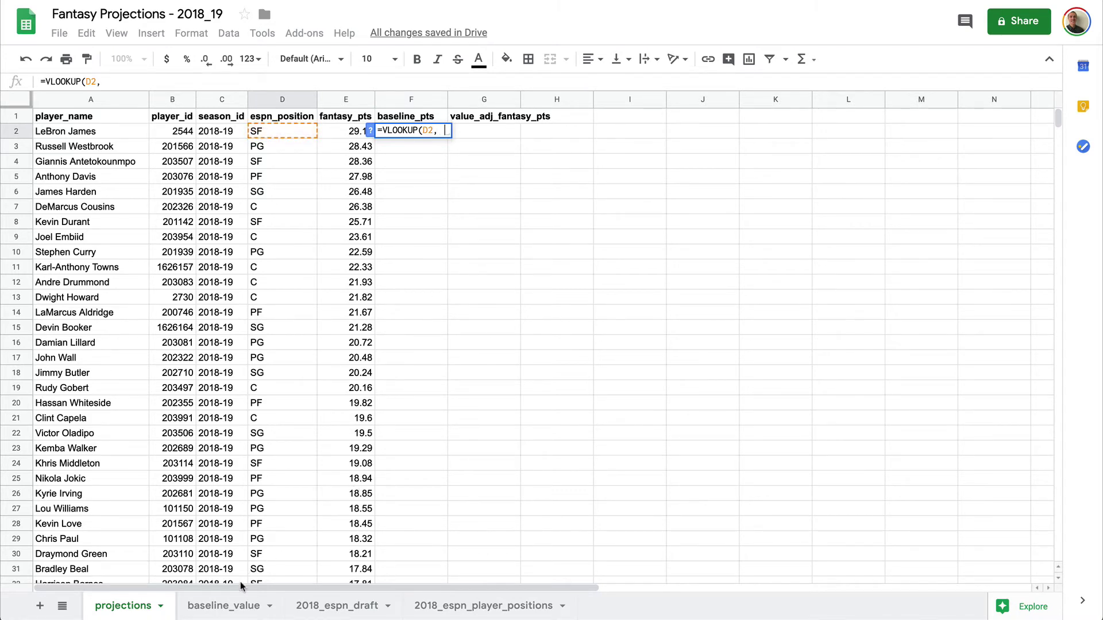
{"action": "left_click", "coordinate": [224, 606]}
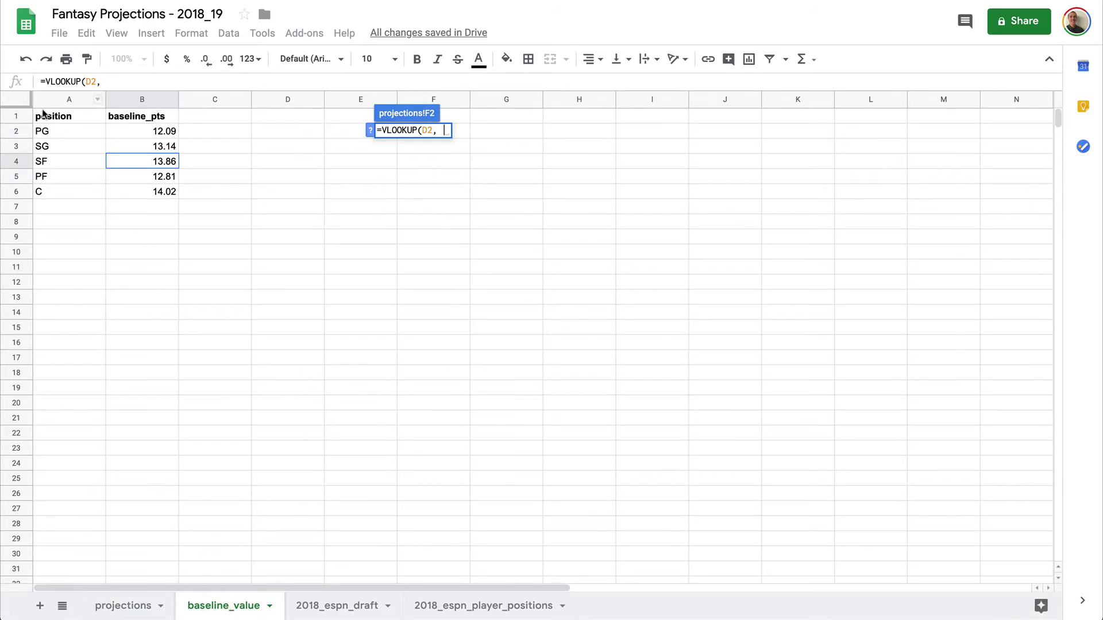
{"action": "left_click_drag", "start_coordinate": [43, 115], "coordinate": [139, 188]}
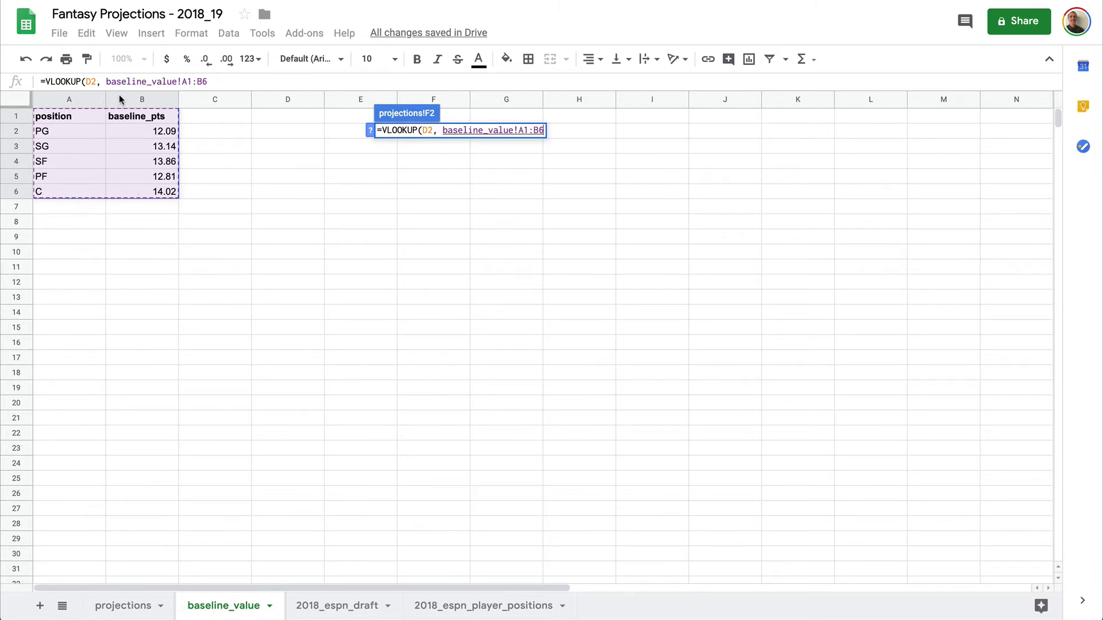
{"action": "type", "text": ", 2"}
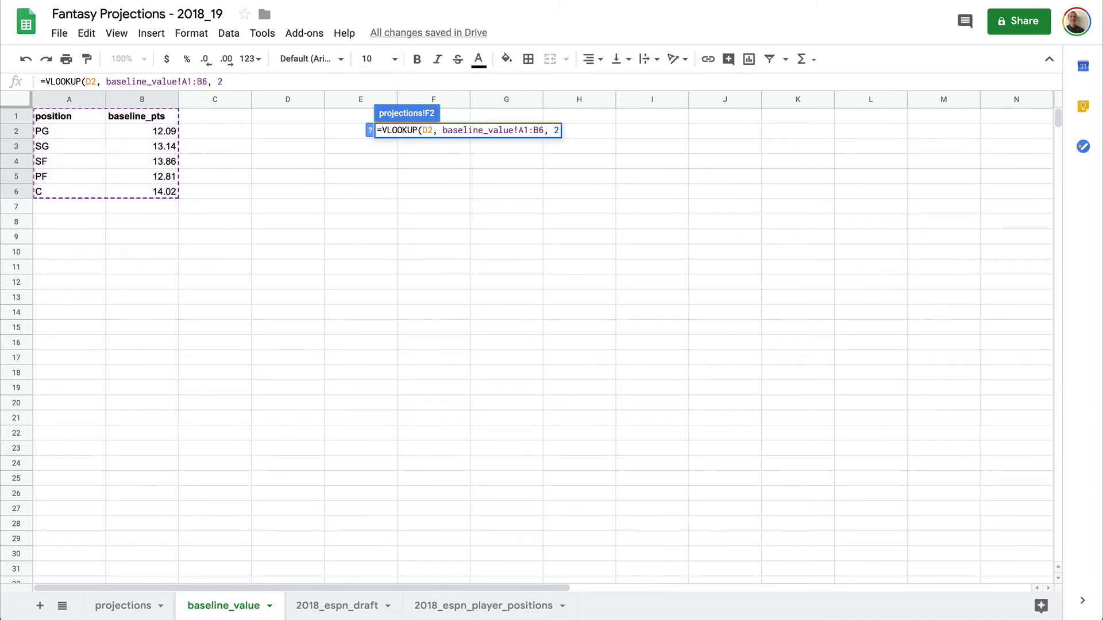
{"action": "type", "text": ", FA"}
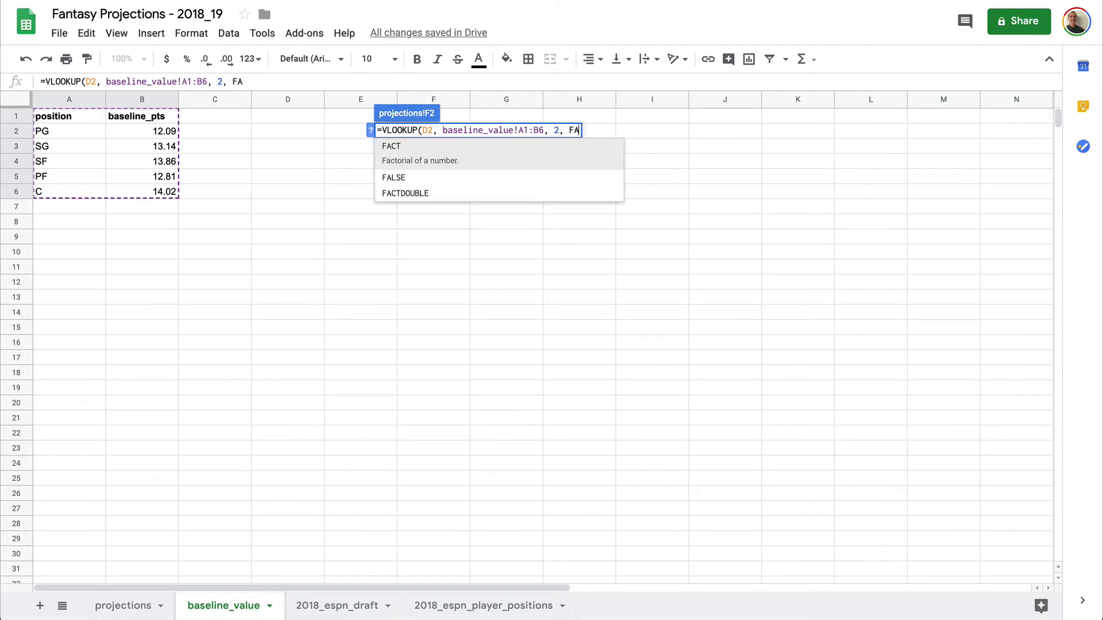
{"action": "type", "text": "LSE)"}
- Commit F2's lookup and confirm its 13.86 result matches the SF baseline
{"action": "key", "text": "Return"}
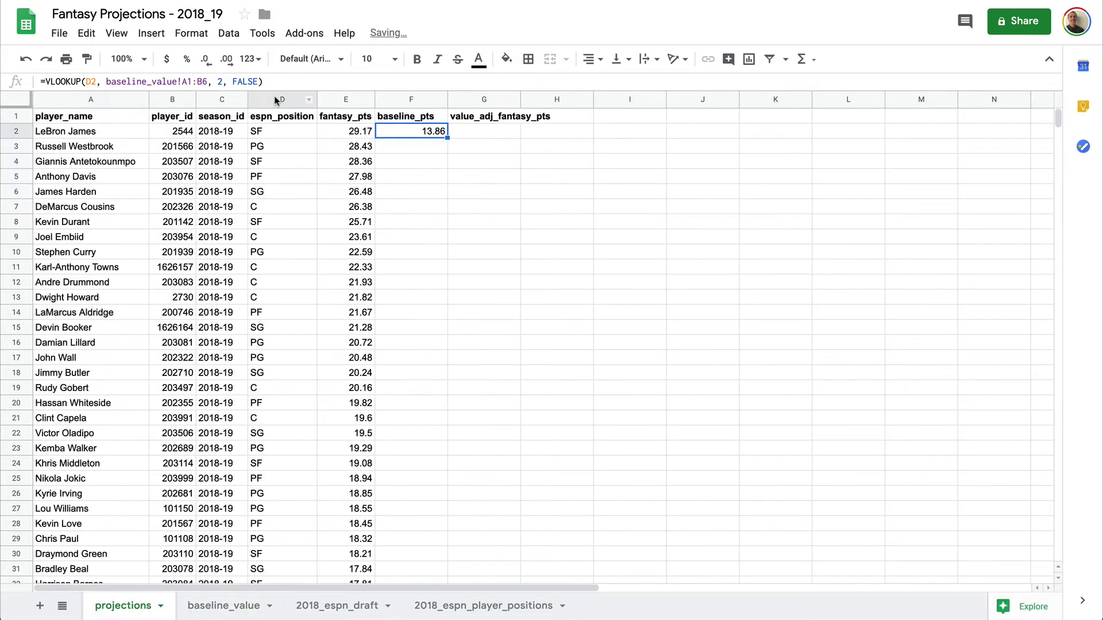
{"action": "left_click", "coordinate": [268, 133]}
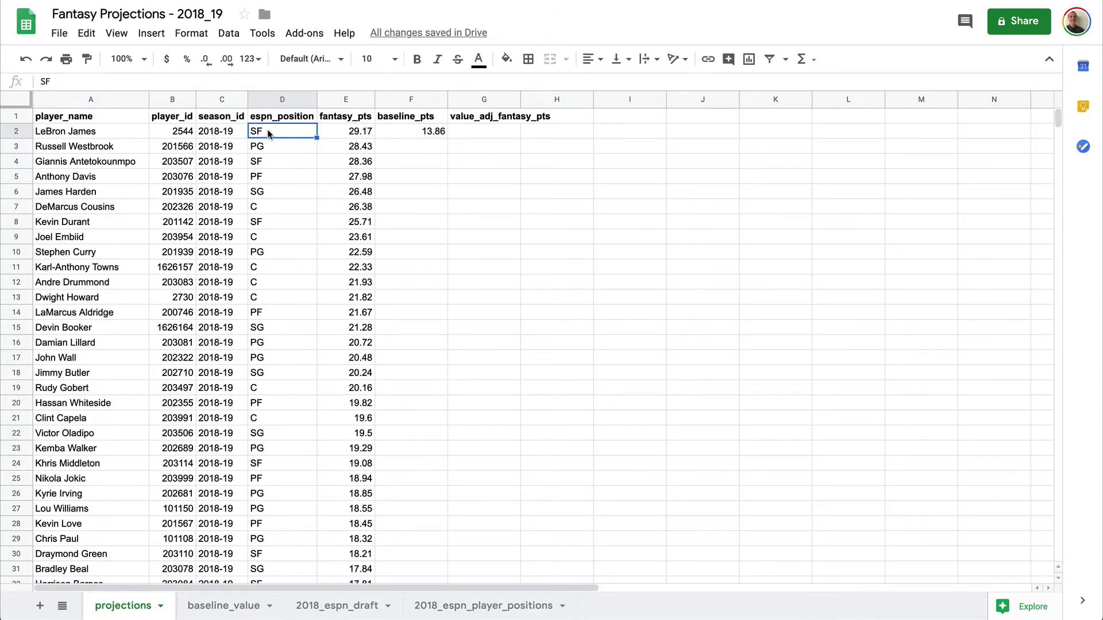
{"action": "left_click", "coordinate": [413, 127]}
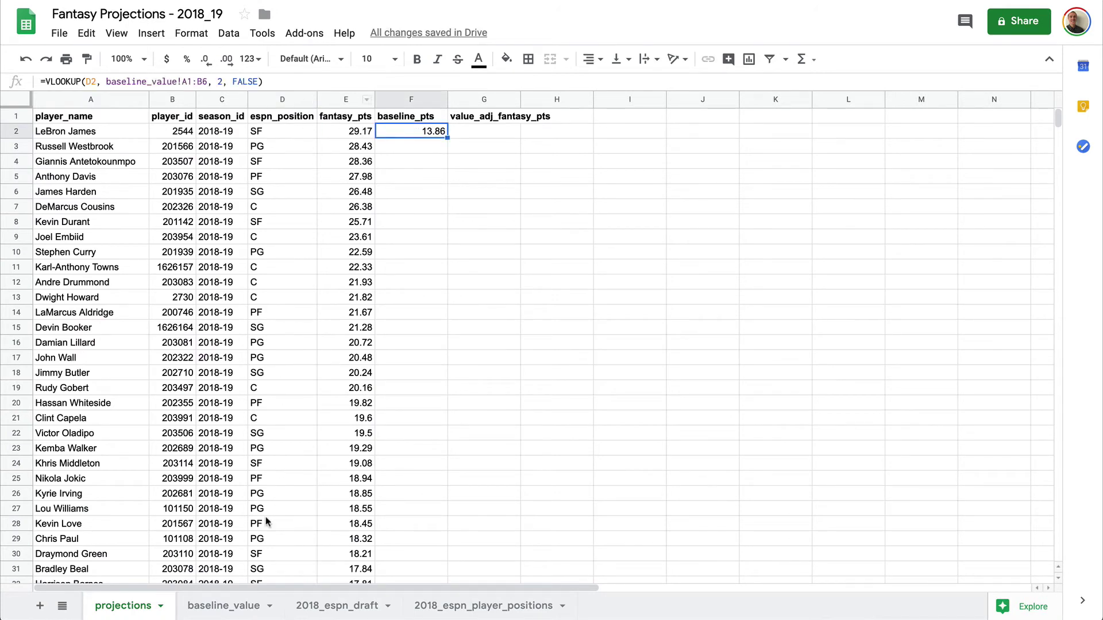
{"action": "left_click", "coordinate": [214, 604]}
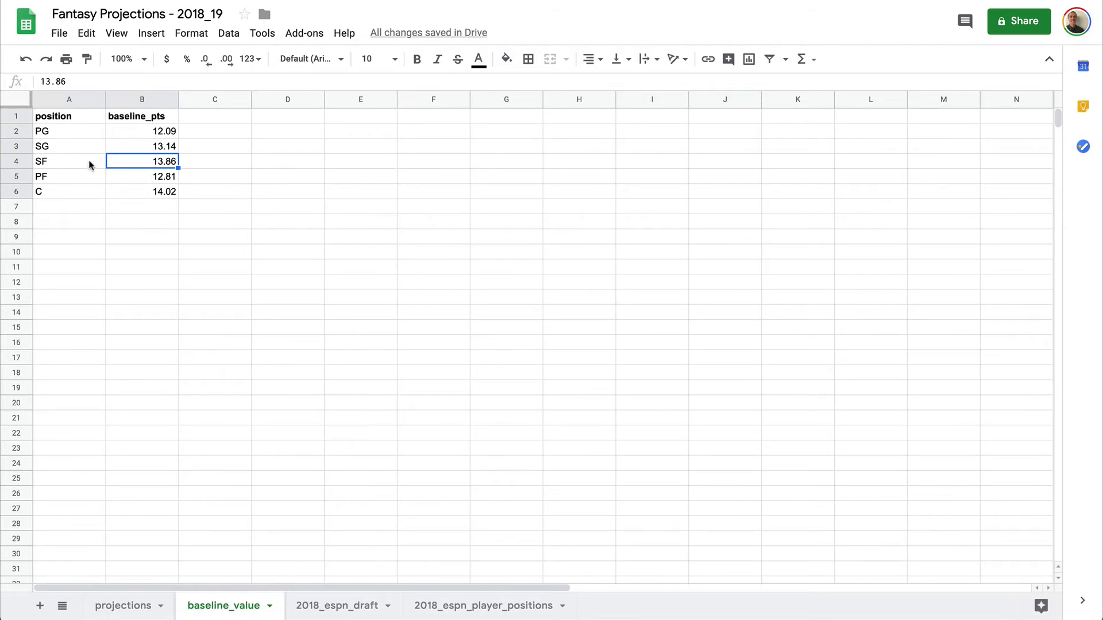
{"action": "left_click", "coordinate": [84, 165]}
{"action": "left_click", "coordinate": [125, 163]}
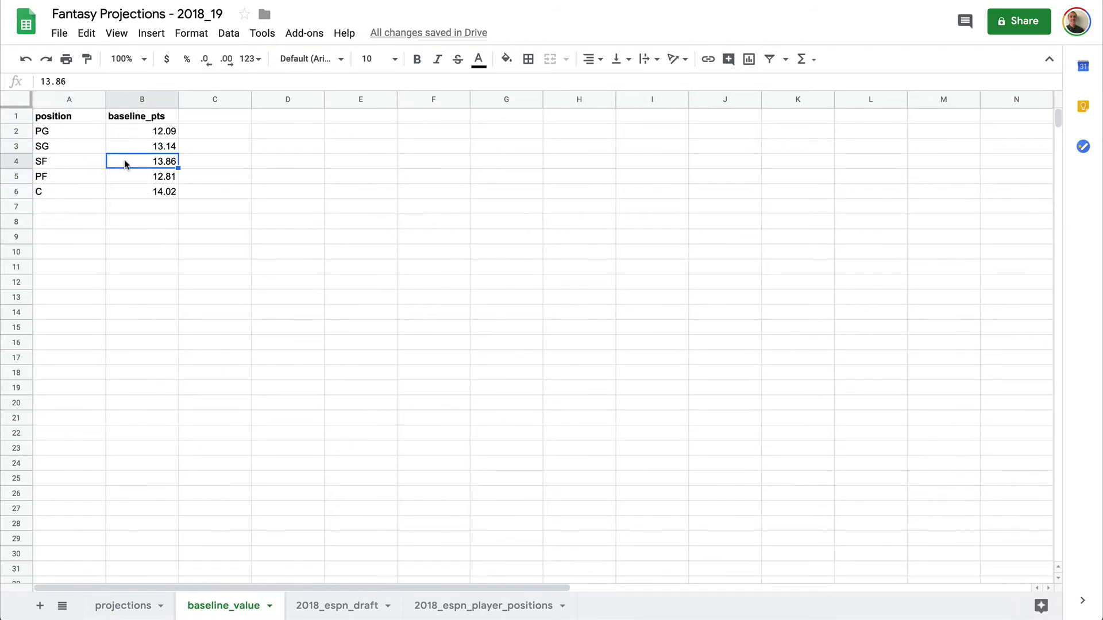
{"action": "left_click", "coordinate": [127, 603]}
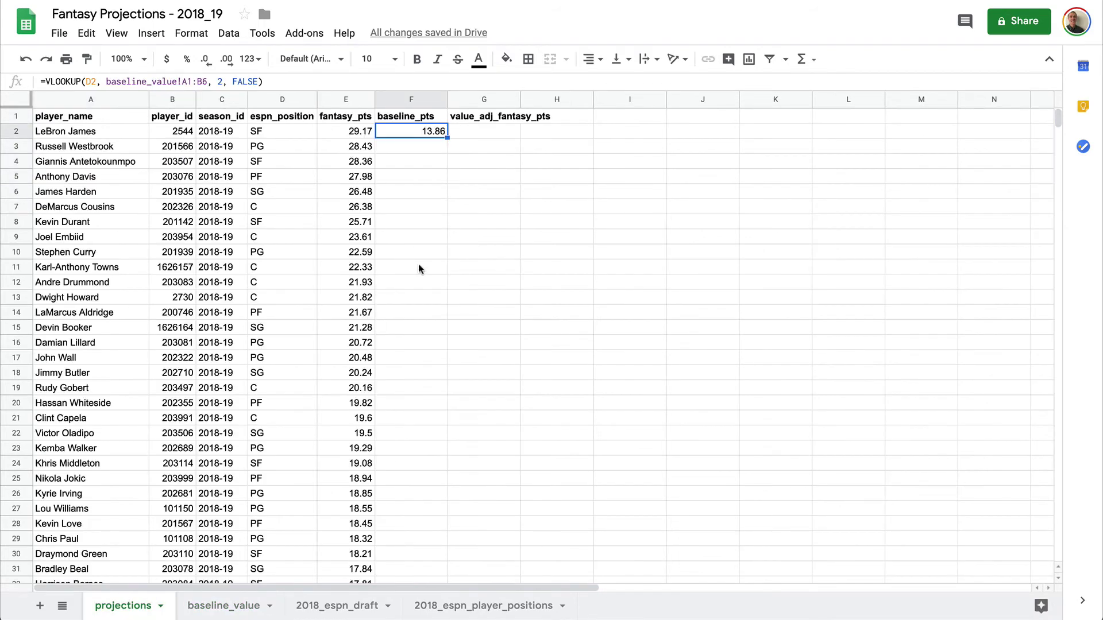
{"action": "scroll", "coordinate": [233, 98], "scroll_direction": "right", "scroll_amount": 2}
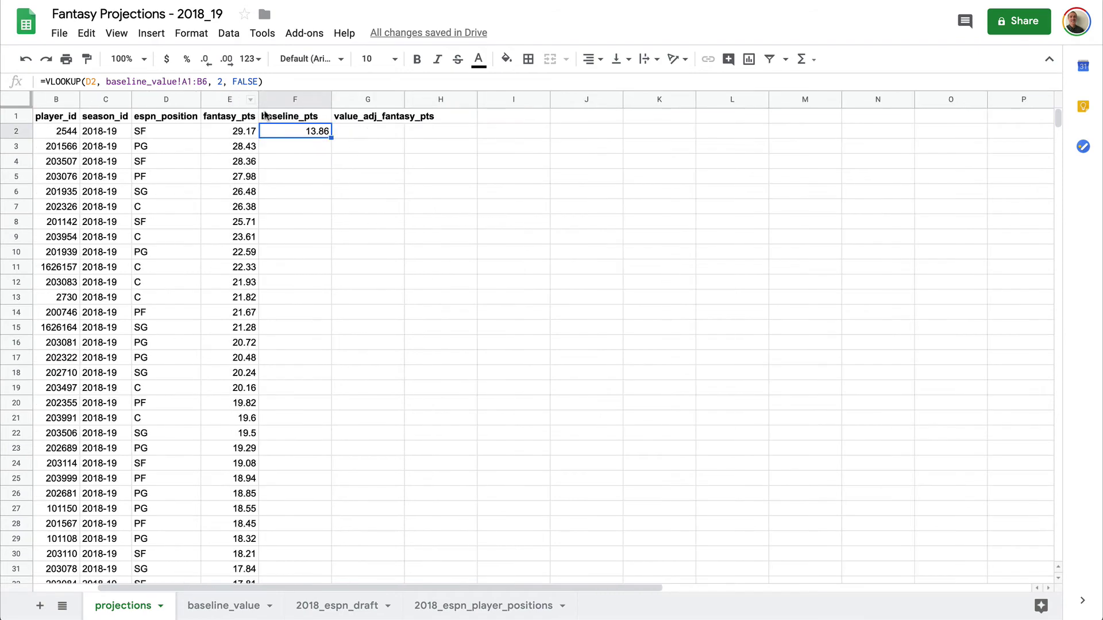
{"action": "scroll", "coordinate": [274, 119], "scroll_direction": "left", "scroll_amount": 2}
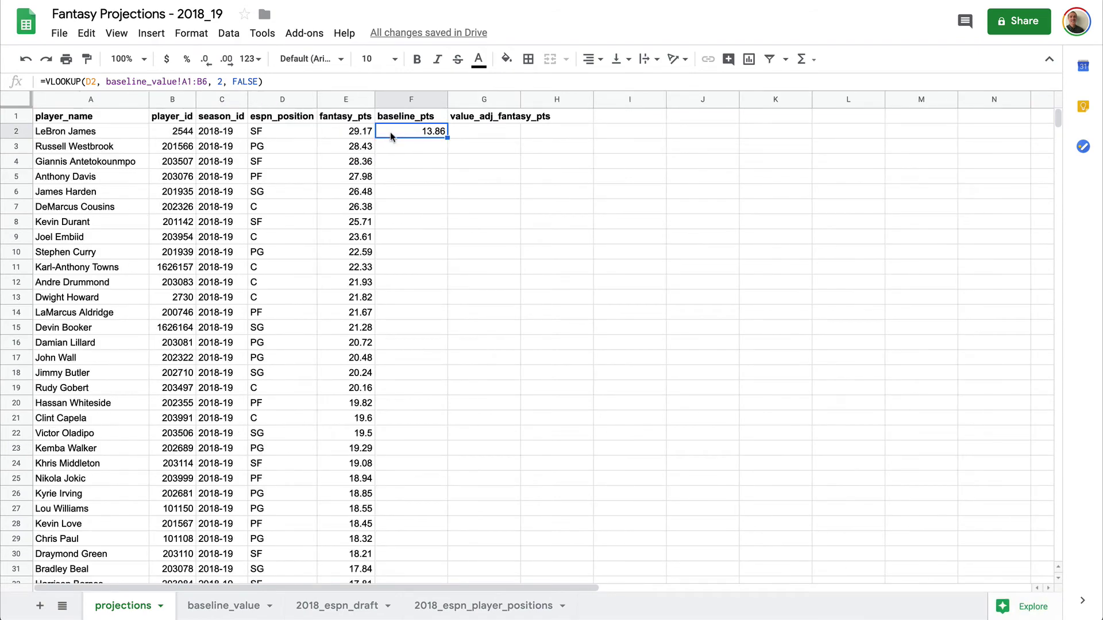
- Make F2's lookup range absolute as baseline_value!$A$1:$B$6 and commit the formula
{"action": "left_click", "coordinate": [181, 81]}
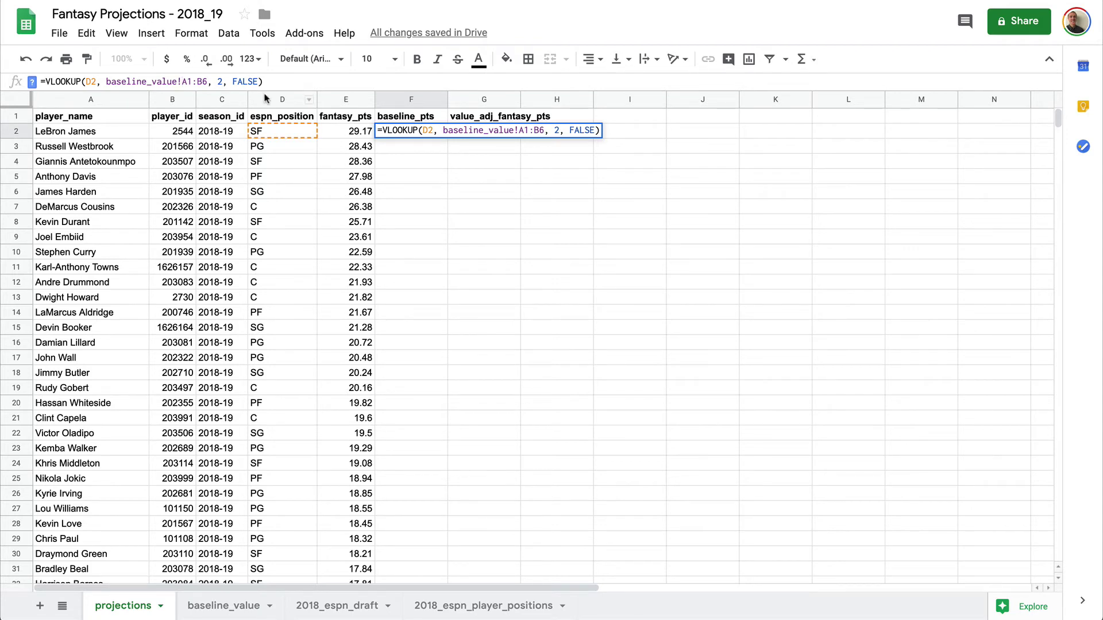
{"action": "type", "text": "$A"}
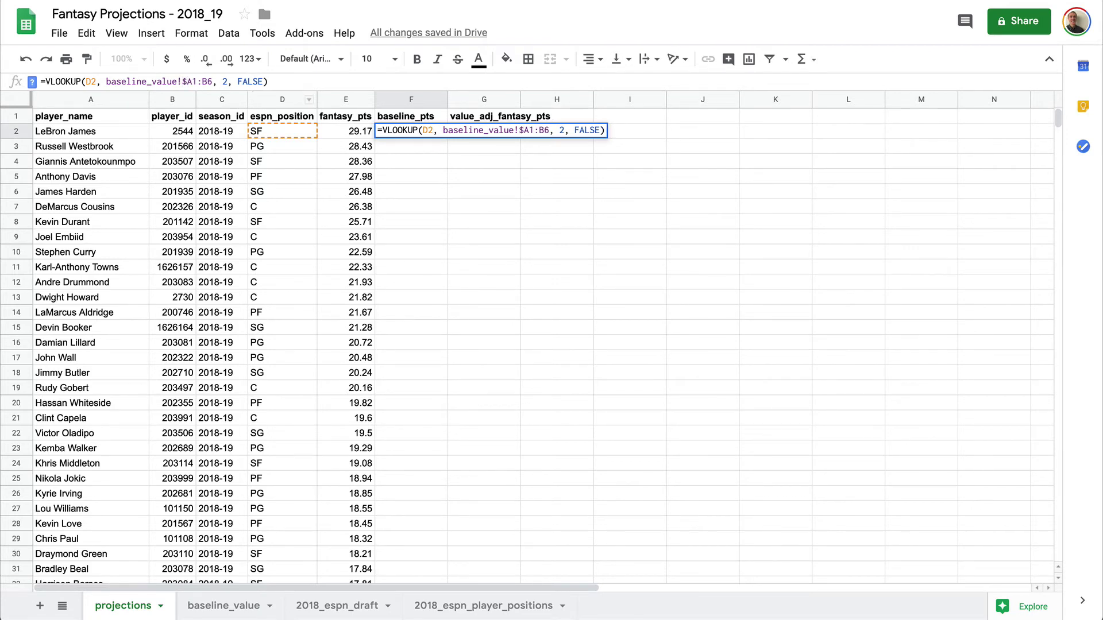
{"action": "type", "text": "$1:$"}
{"action": "key", "text": "Right"}
{"action": "type", "text": "$"}
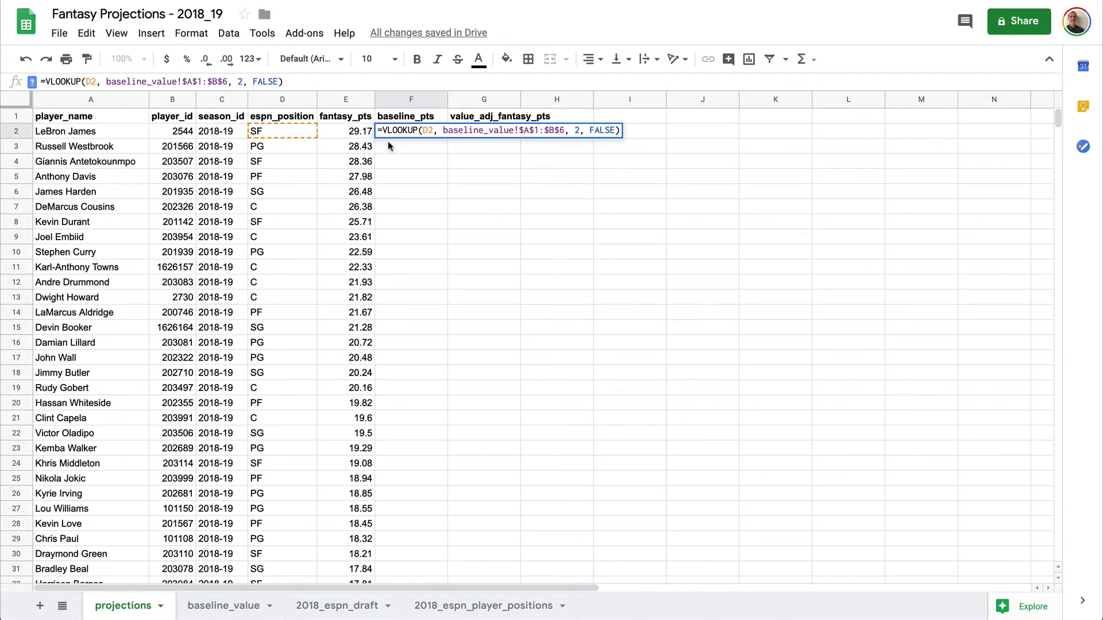
{"action": "key", "text": "Return"}
{"action": "left_click", "coordinate": [408, 130]}
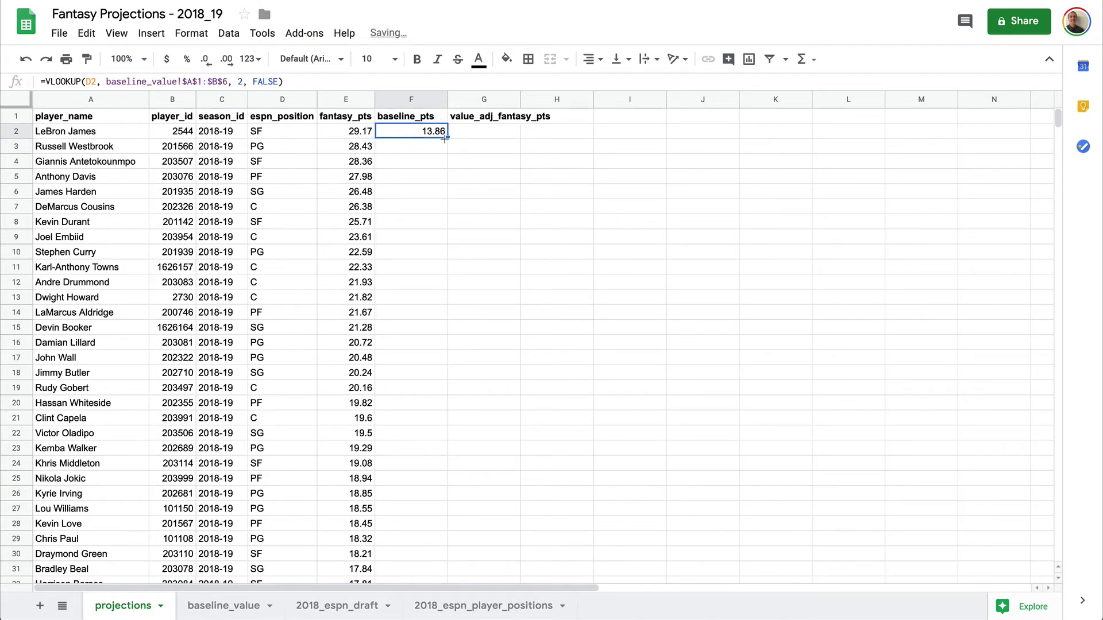
{"action": "double_click", "coordinate": [446, 137]}
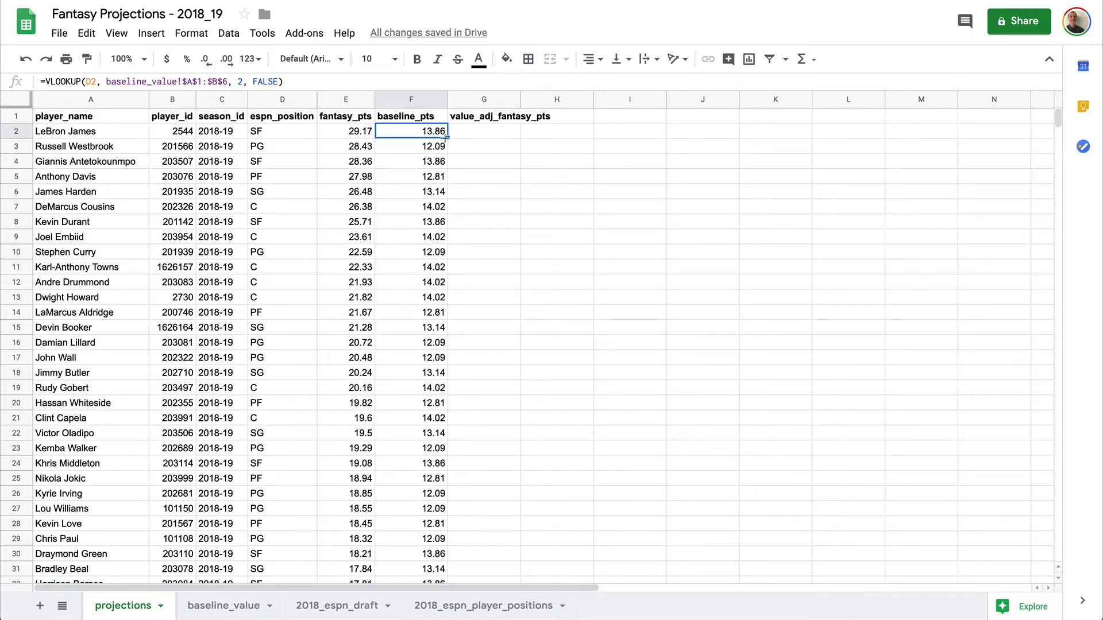
{"action": "key", "text": "Down"}
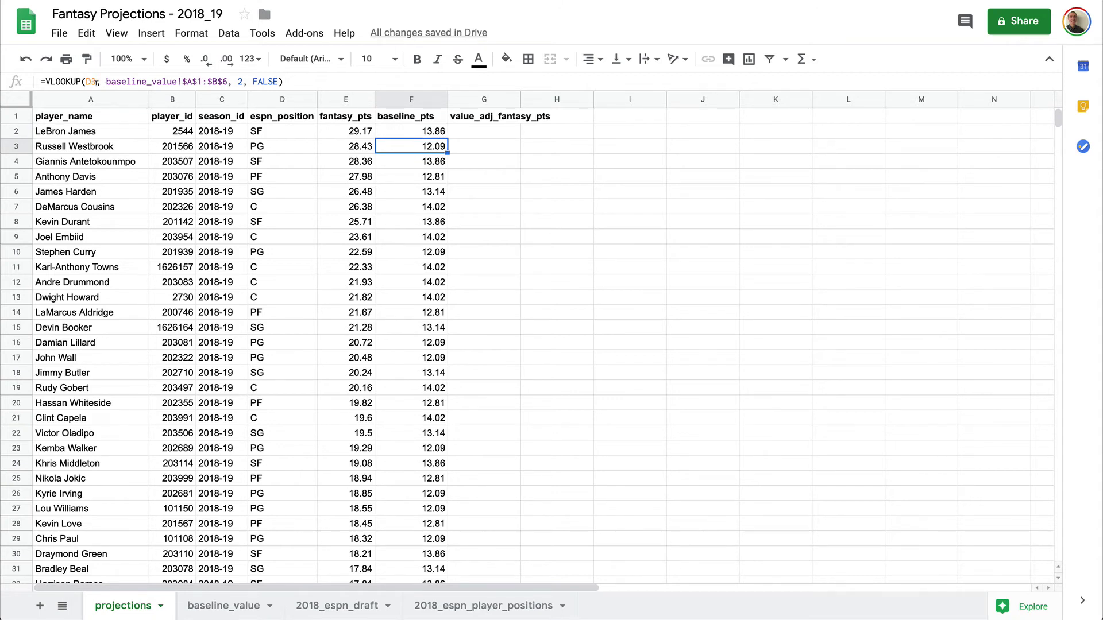
{"action": "key", "text": "Down"}
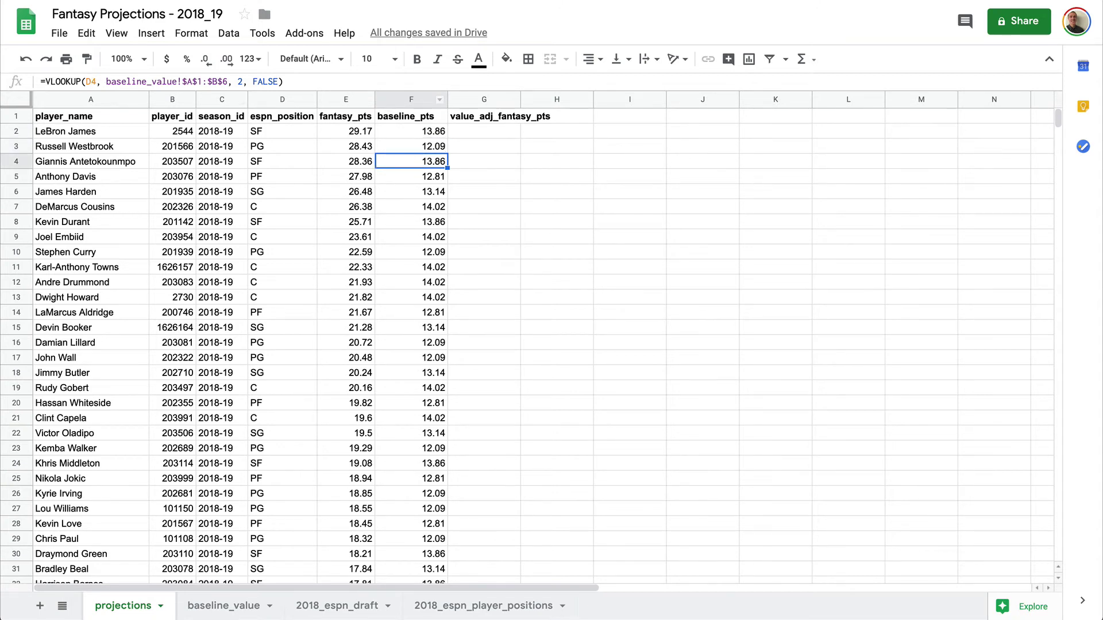
{"action": "key", "text": "Down"}
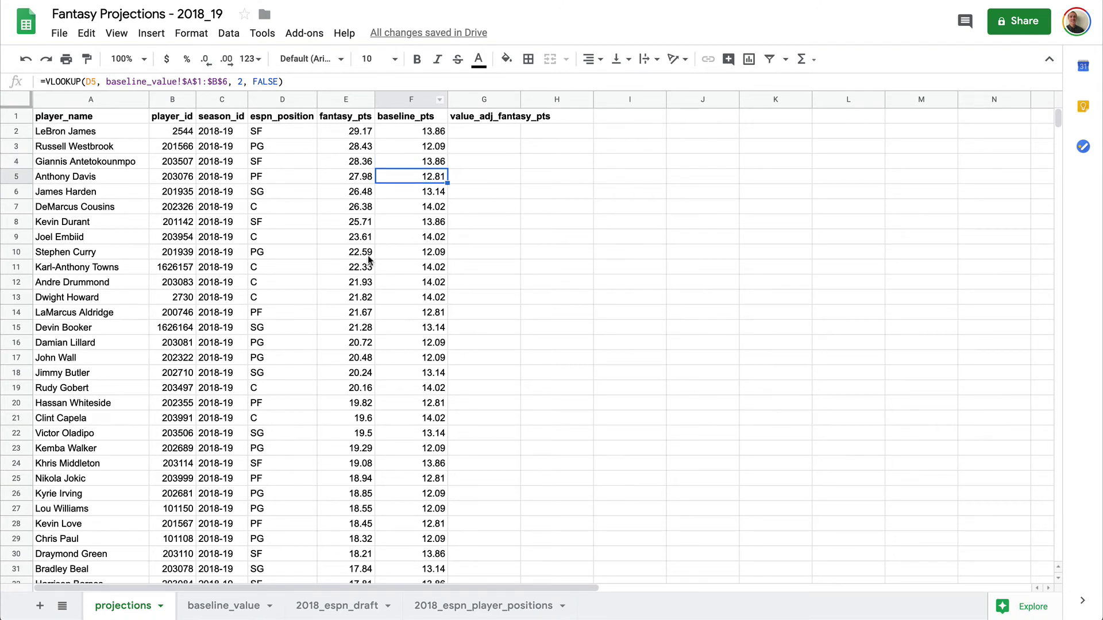
{"action": "left_click_drag", "start_coordinate": [268, 264], "coordinate": [399, 298]}
{"action": "left_click", "coordinate": [475, 128]}
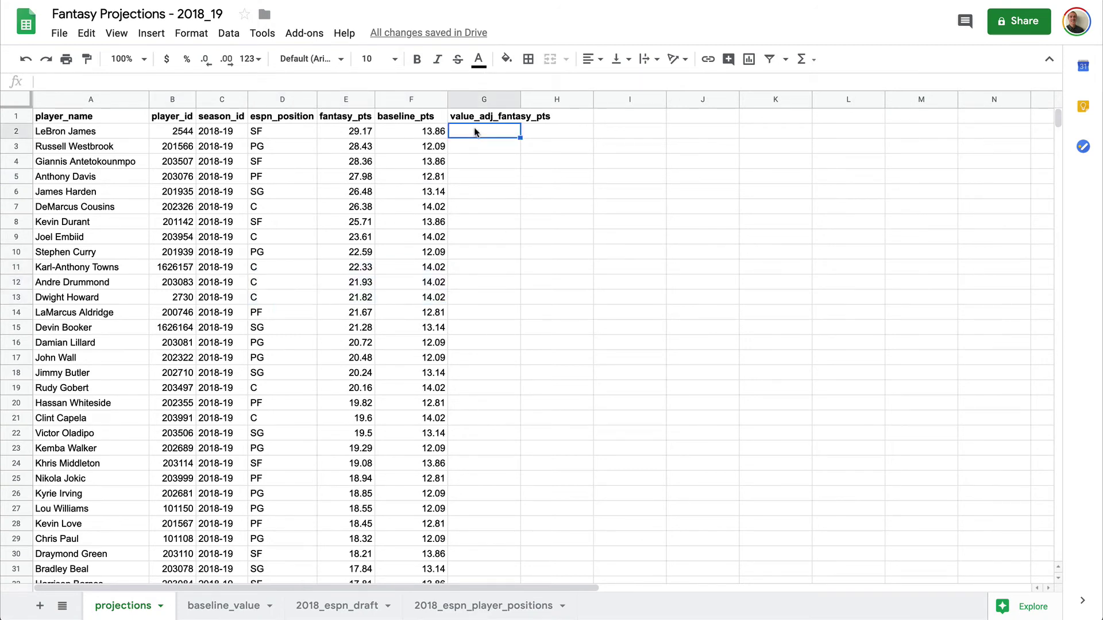
- Enter =E2-F2 in G2 and fill it down the value_adj_fantasy_pts column
{"action": "type", "text": "="}
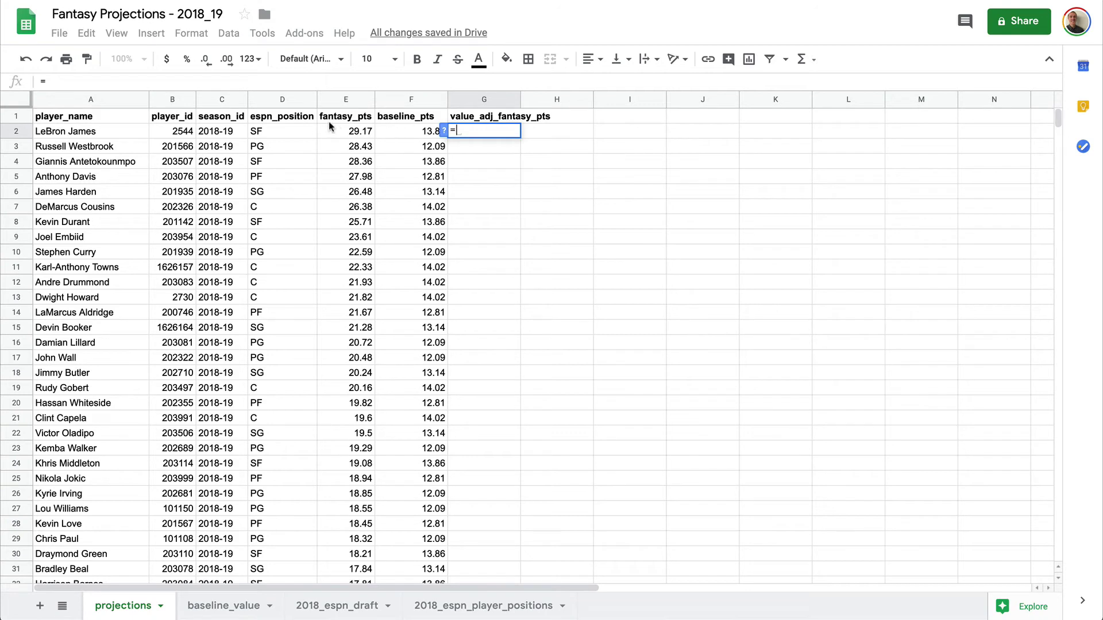
{"action": "left_click", "coordinate": [325, 131]}
{"action": "type", "text": "-"}
{"action": "left_click", "coordinate": [389, 131]}
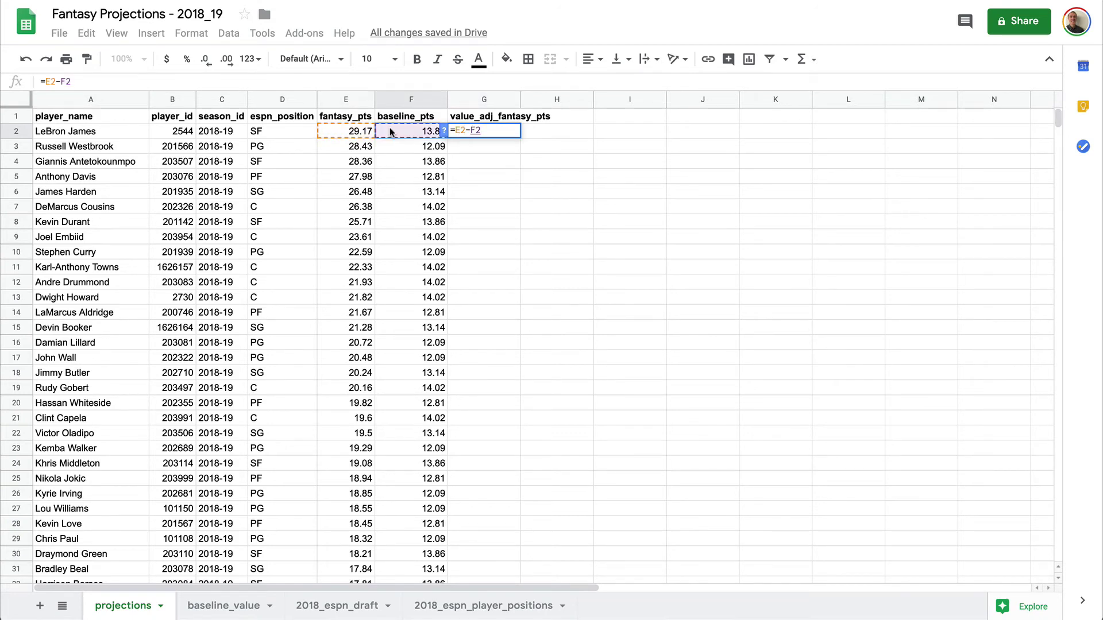
{"action": "key", "text": "Return"}
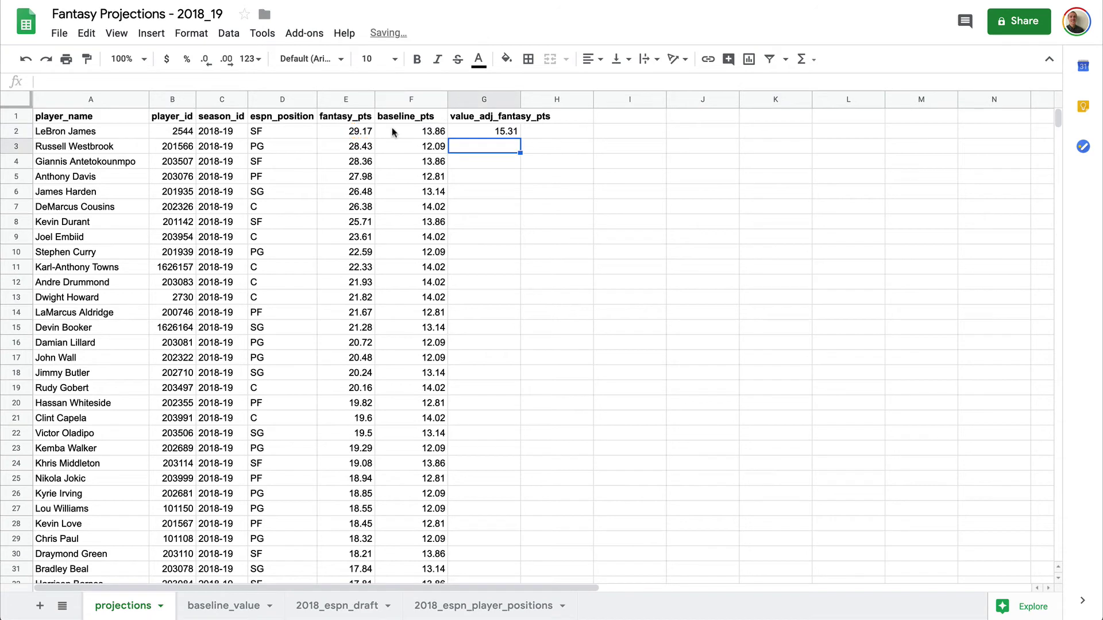
{"action": "left_click", "coordinate": [500, 133]}
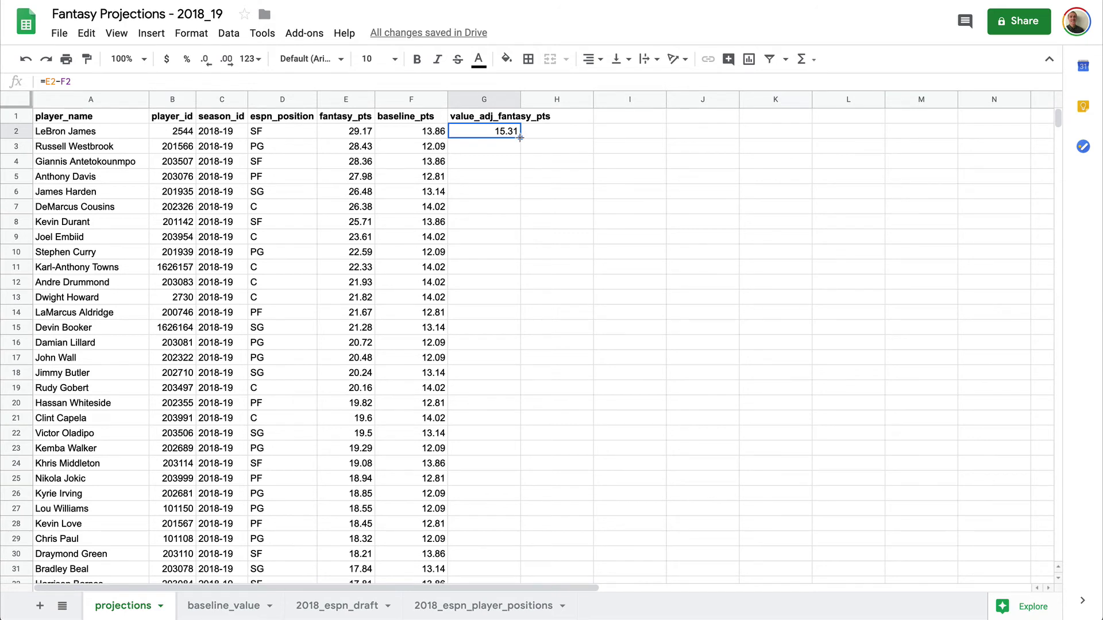
{"action": "double_click", "coordinate": [520, 138]}
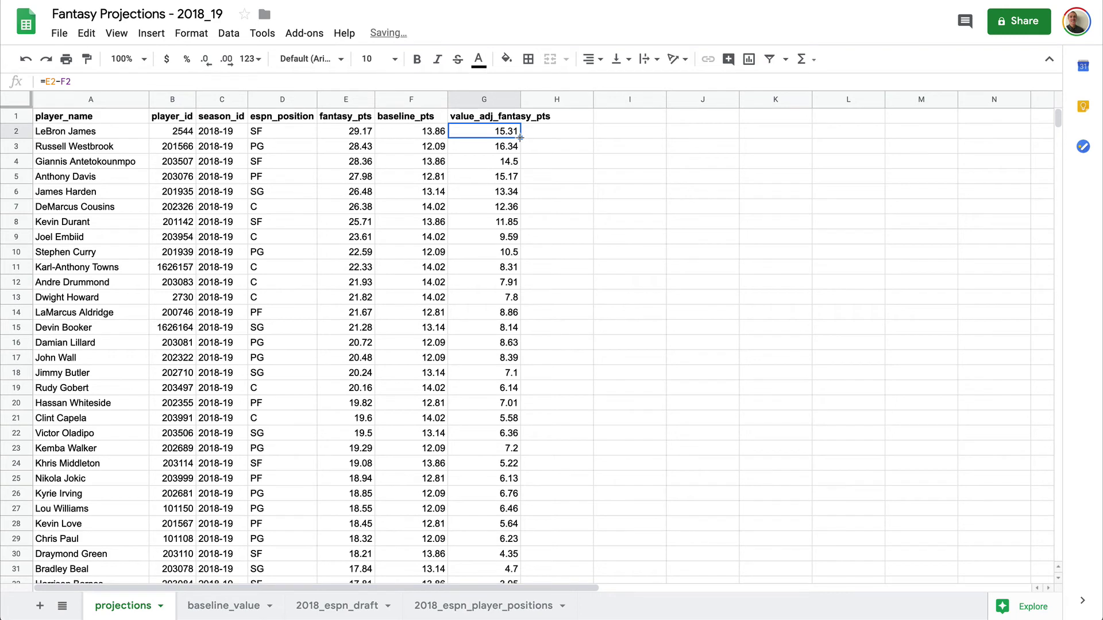
{"action": "left_click", "coordinate": [411, 97]}
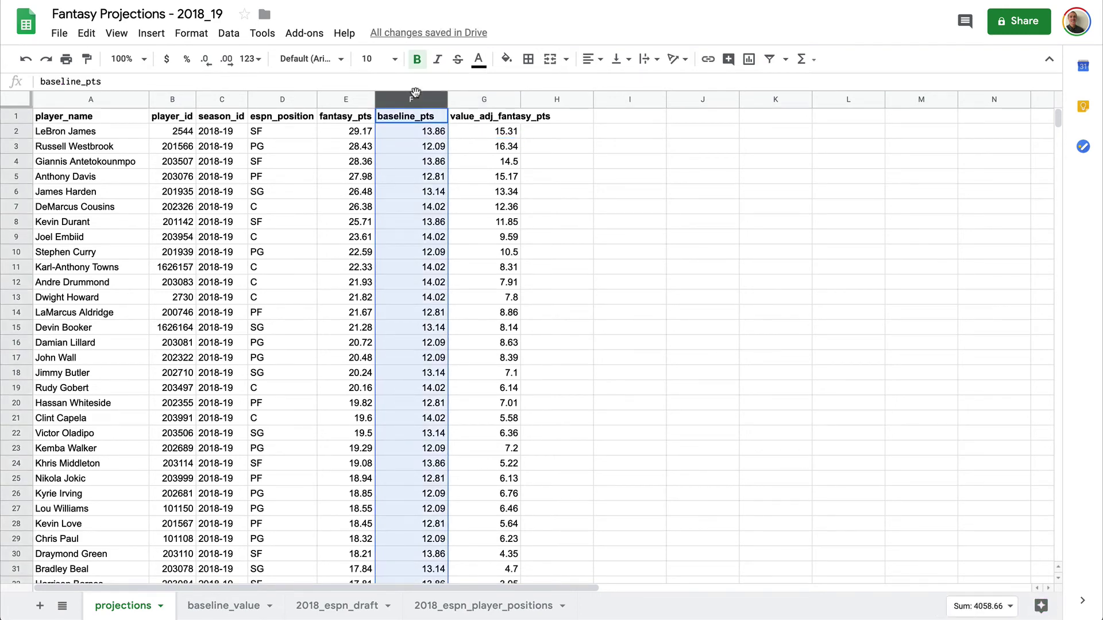
- Hide column F (baseline_pts) and auto-fit column G's width to its header
{"action": "right_click", "coordinate": [415, 92]}
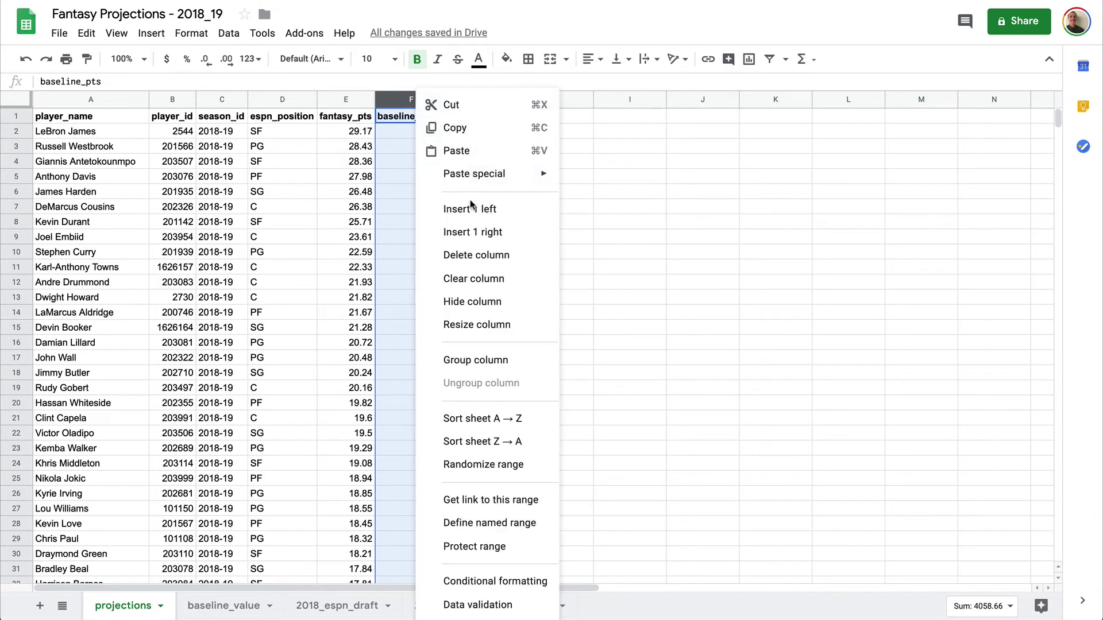
{"action": "left_click", "coordinate": [480, 302]}
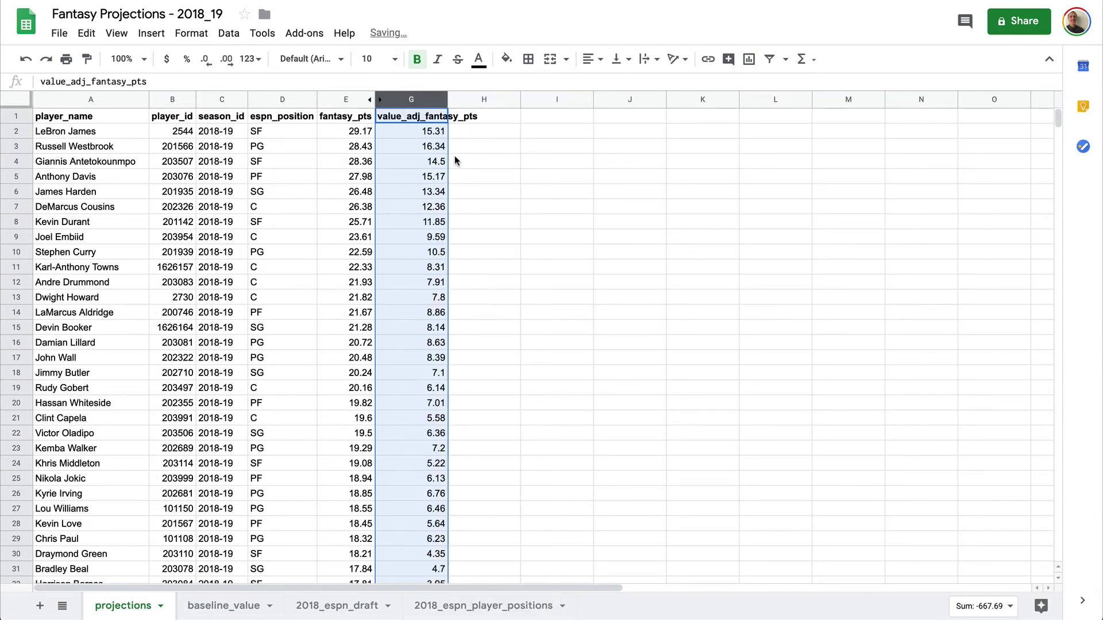
{"action": "left_click", "coordinate": [415, 126]}
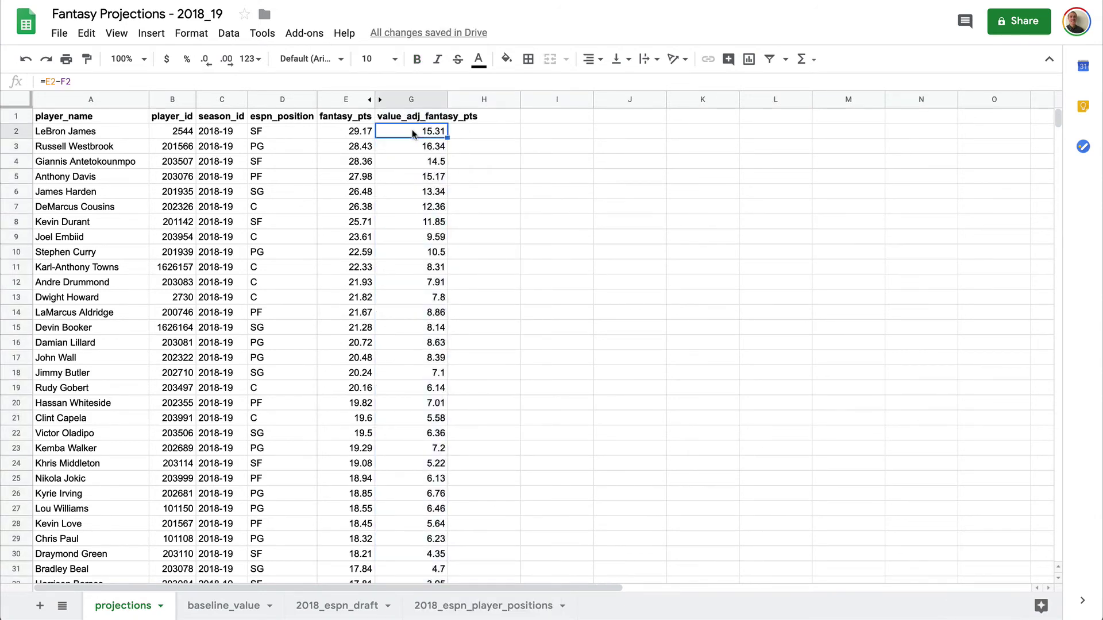
{"action": "double_click", "coordinate": [448, 100]}
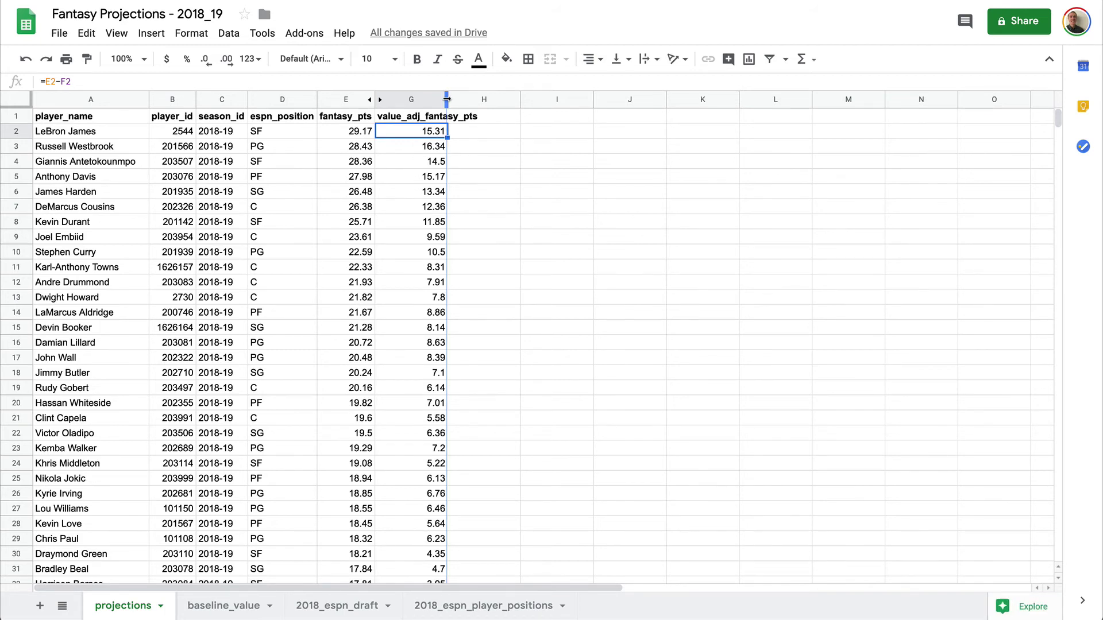
{"action": "left_click", "coordinate": [26, 99]}
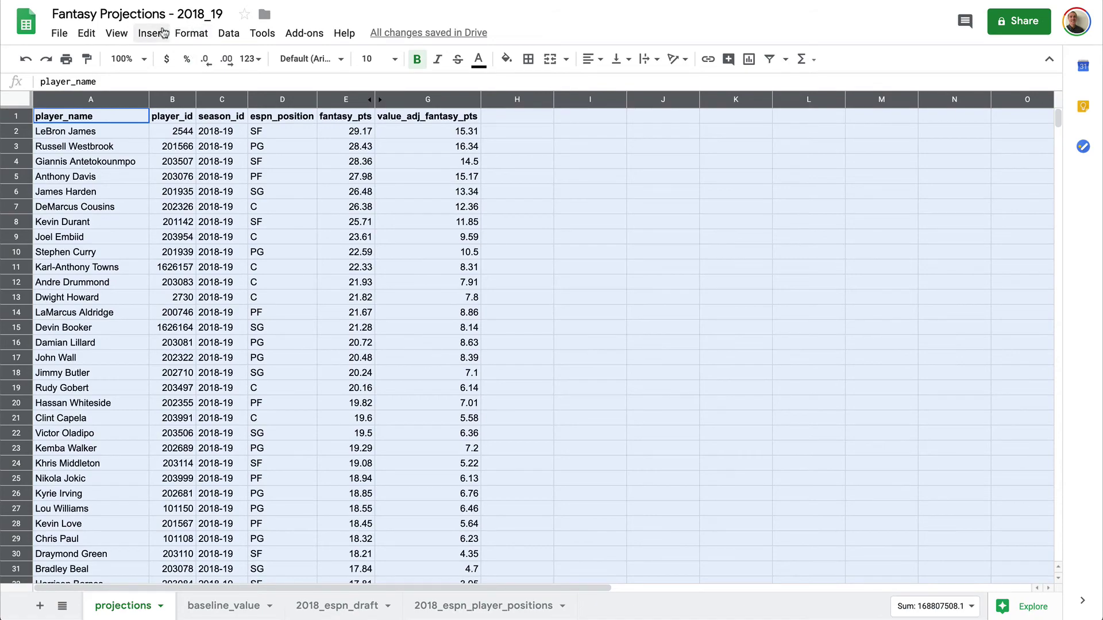
- Sort the range, with a header row, by value_adj_fantasy_pts in Z → A order
{"action": "left_click", "coordinate": [229, 33]}
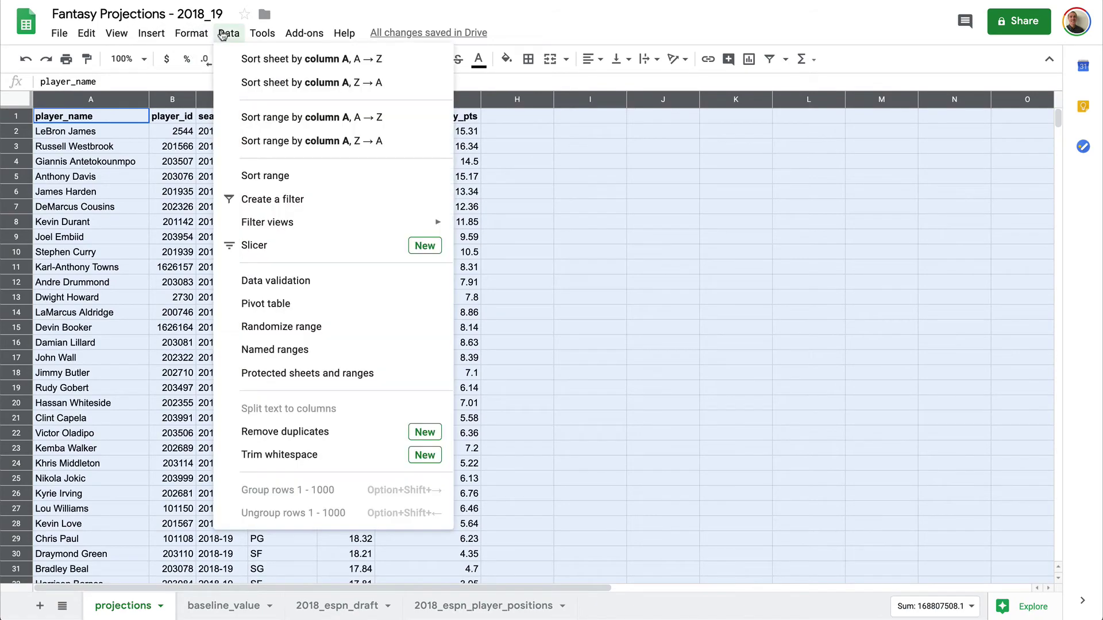
{"action": "left_click", "coordinate": [283, 175]}
{"action": "left_click", "coordinate": [460, 250]}
{"action": "left_click", "coordinate": [481, 295]}
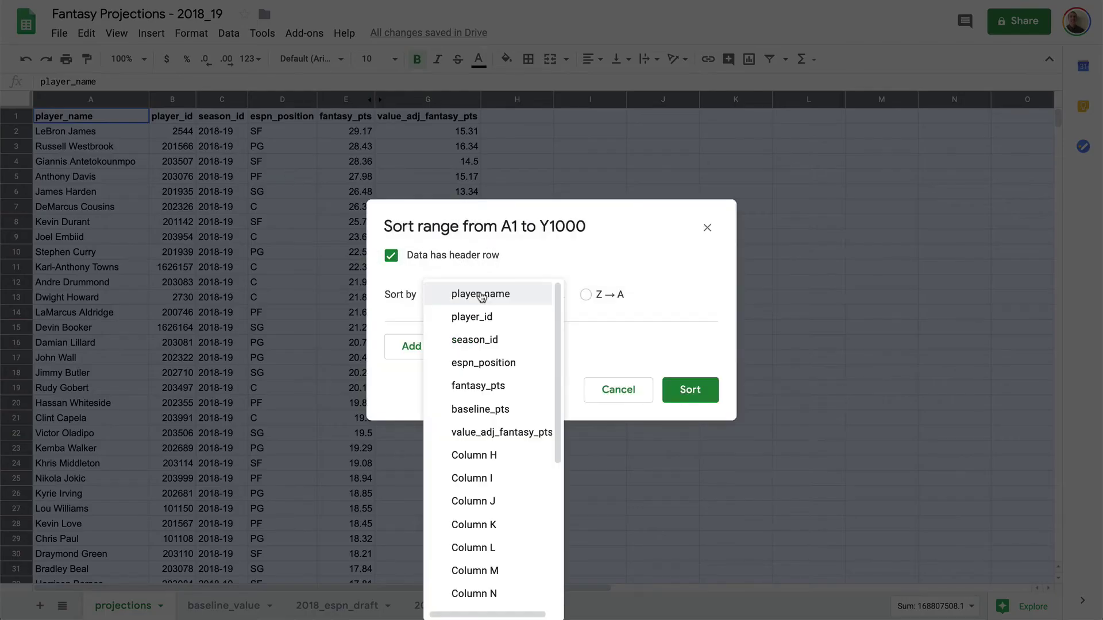
{"action": "left_click", "coordinate": [504, 434]}
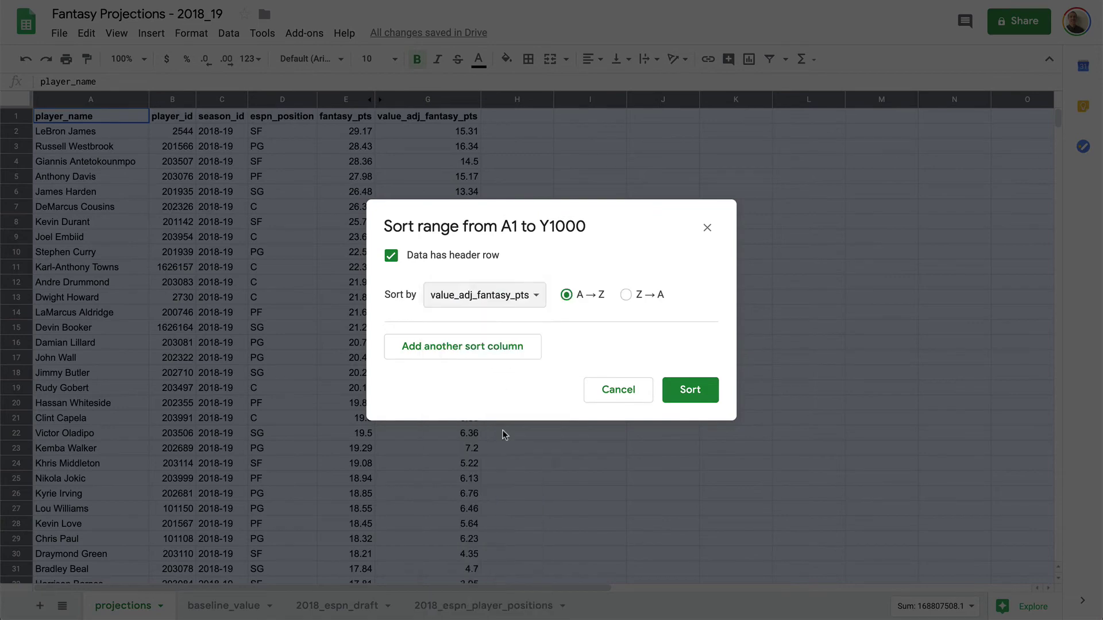
{"action": "left_click", "coordinate": [625, 294]}
{"action": "left_click", "coordinate": [690, 390]}
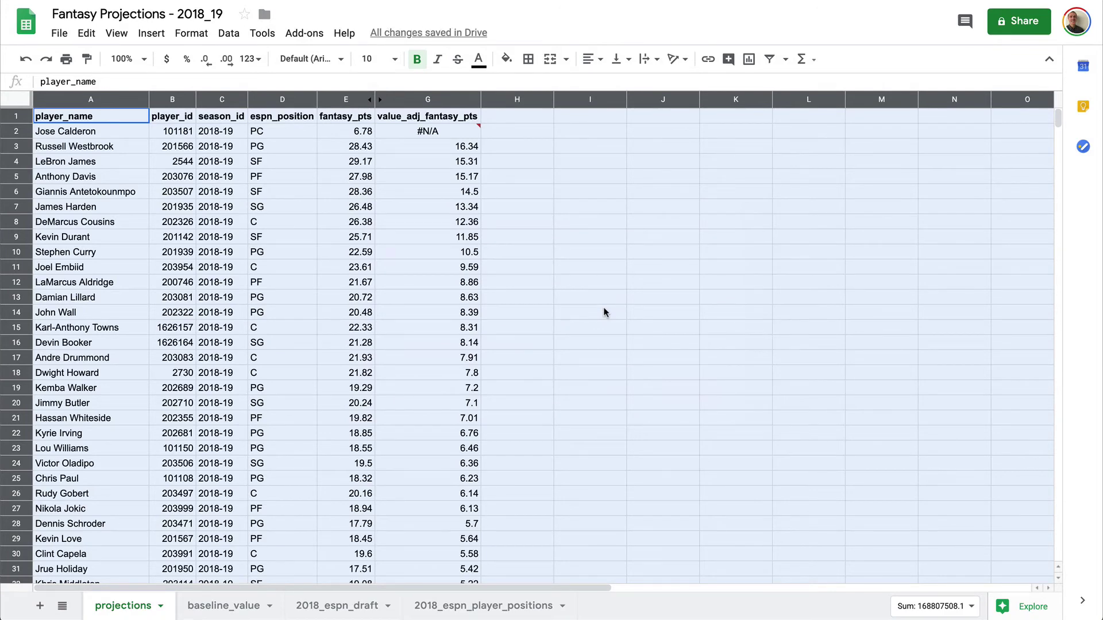
- Undo the sort to restore the original fantasy_pts row order
{"action": "key", "text": "ctrl+z"}
{"action": "left_click", "coordinate": [603, 312]}
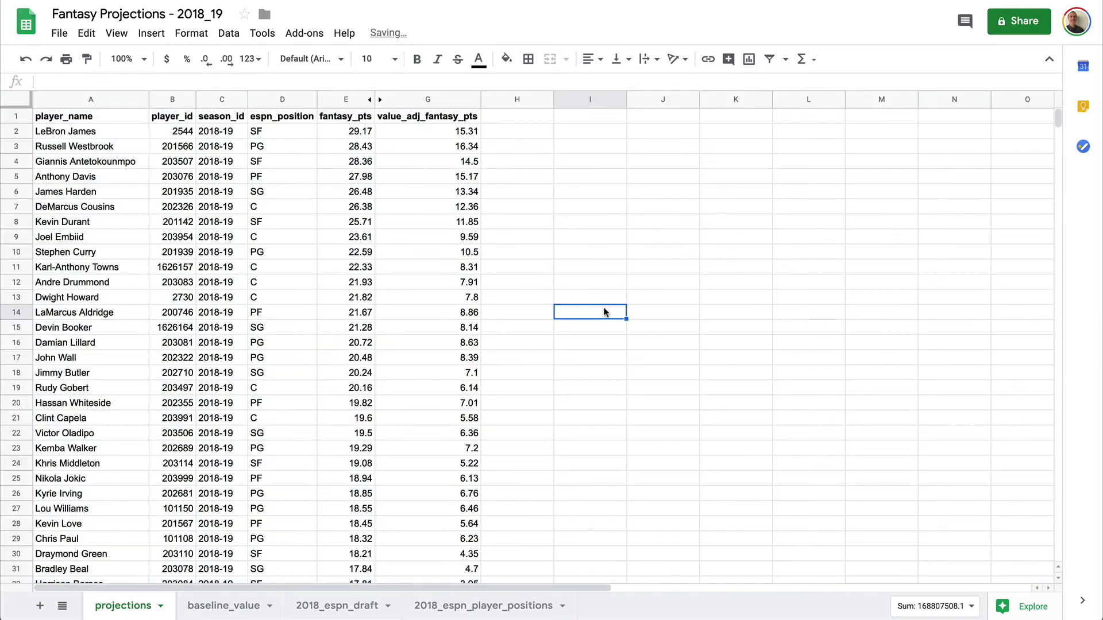
{"action": "left_click", "coordinate": [143, 297]}
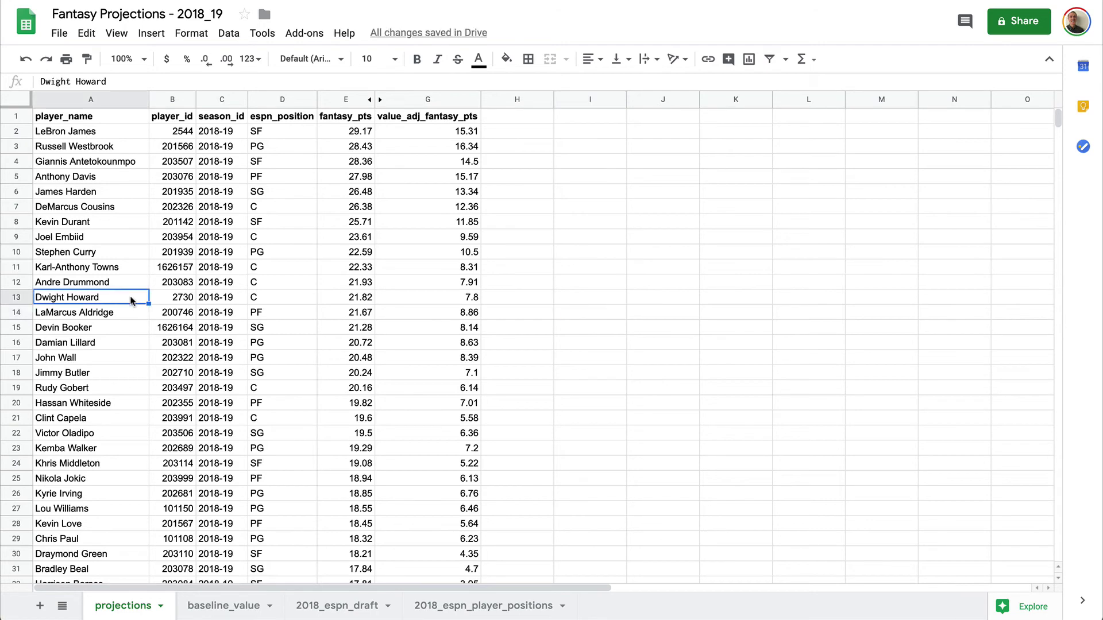
- Find Jose Calderon and change his position in D250 from PC to PG
{"action": "key", "text": "ctrl+f"}
{"action": "type", "text": "jose"}
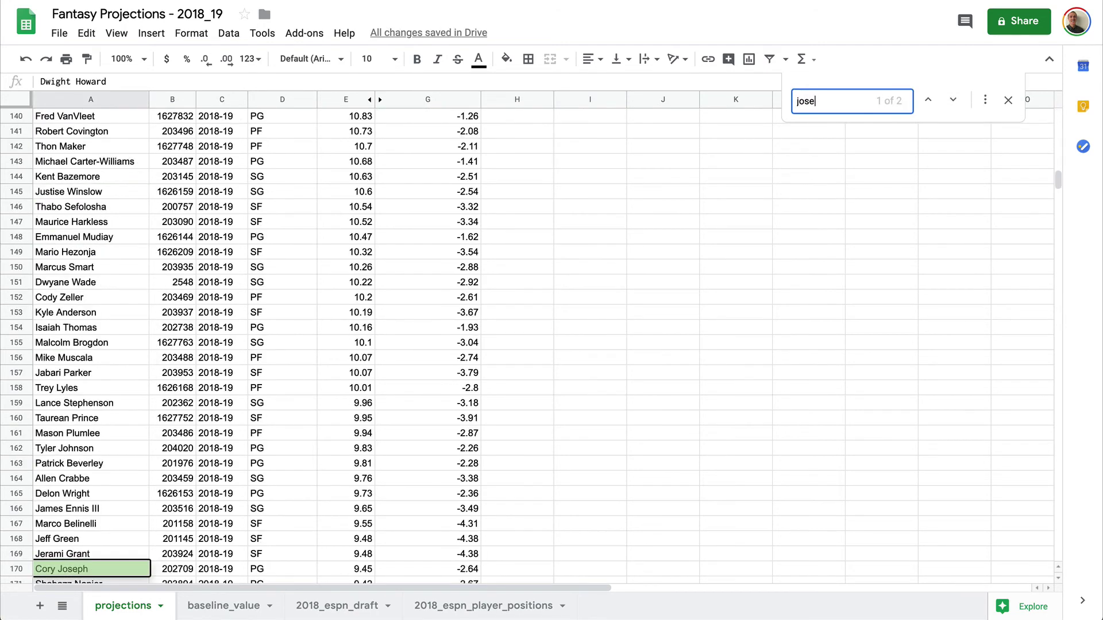
{"action": "type", "text": " ca"}
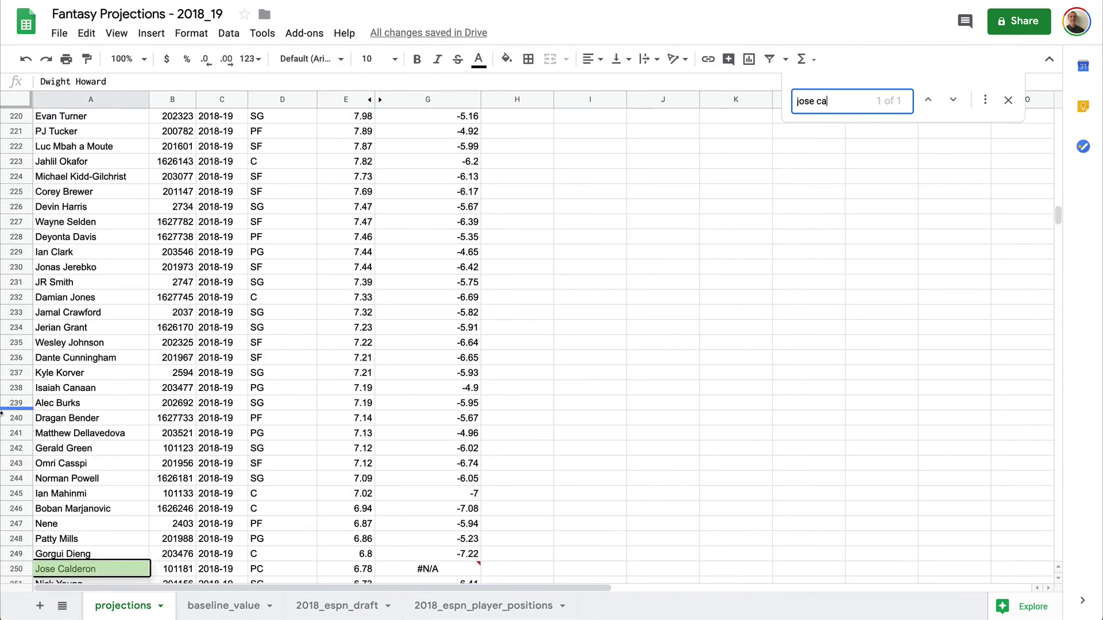
{"action": "mouse_move", "coordinate": [452, 572]}
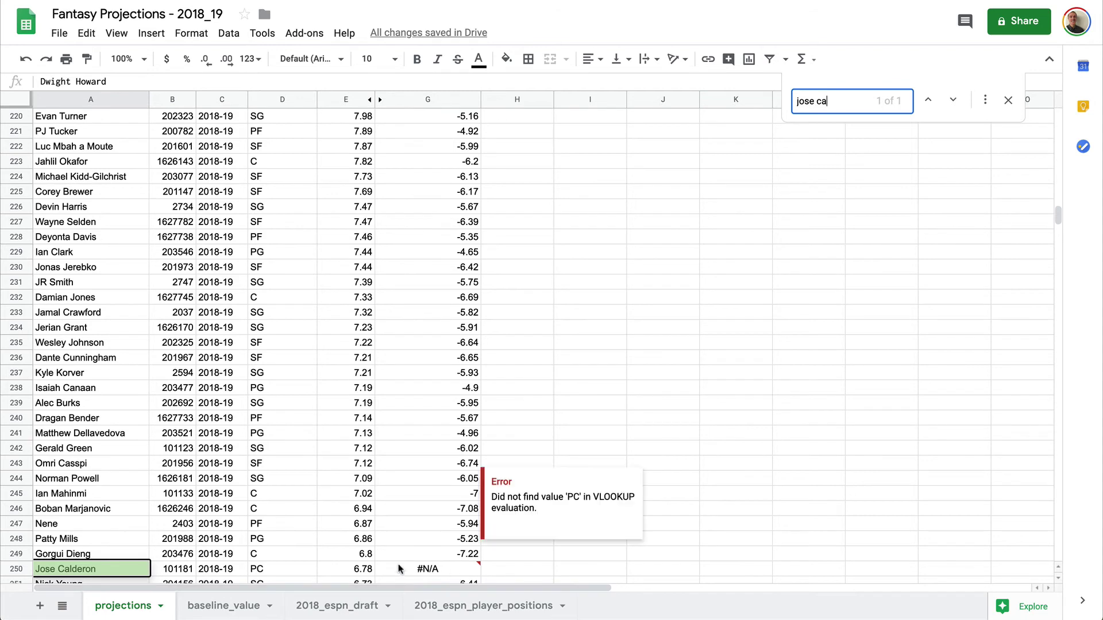
{"action": "left_click", "coordinate": [278, 572]}
{"action": "type", "text": "PG"}
{"action": "key", "text": "Return"}
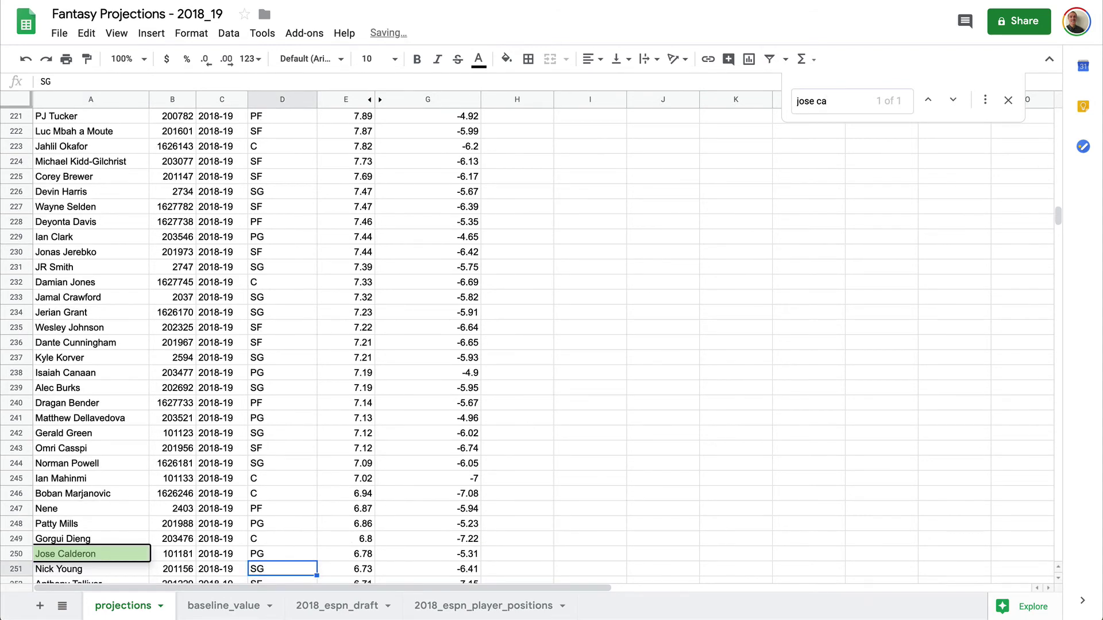
{"action": "left_click", "coordinate": [1008, 100]}
{"action": "scroll", "coordinate": [642, 219], "scroll_direction": "up", "scroll_amount": 5}
{"action": "scroll", "coordinate": [642, 219], "scroll_direction": "up", "scroll_amount": 20}
- Select the whole sheet and browse the Format and Data menus without choosing anything
{"action": "left_click", "coordinate": [642, 220]}
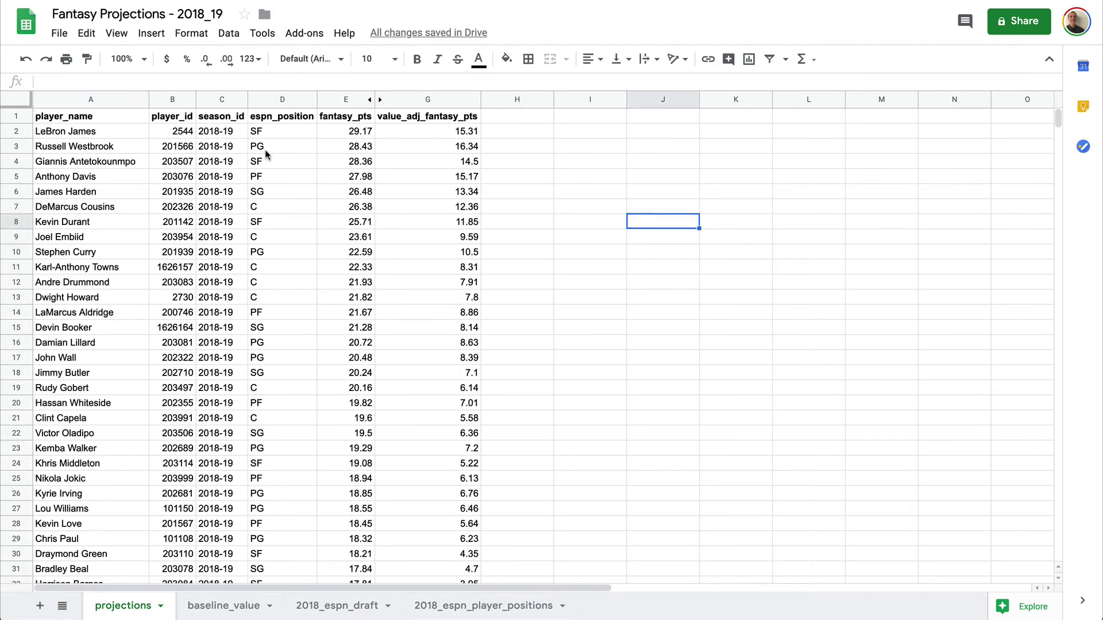
{"action": "left_click", "coordinate": [78, 120]}
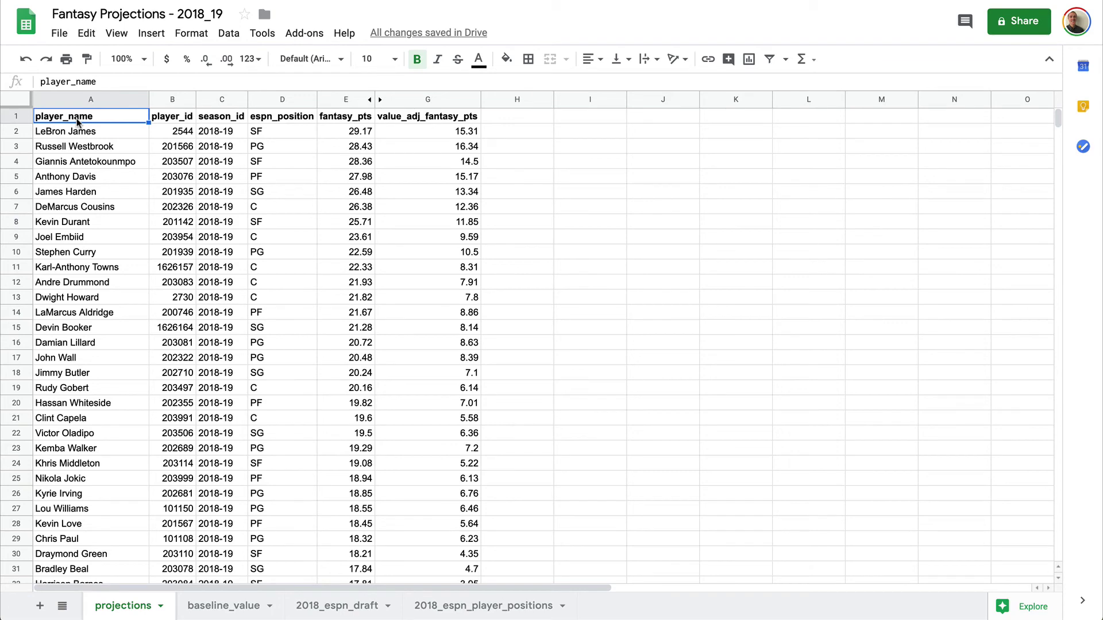
{"action": "left_click", "coordinate": [17, 99]}
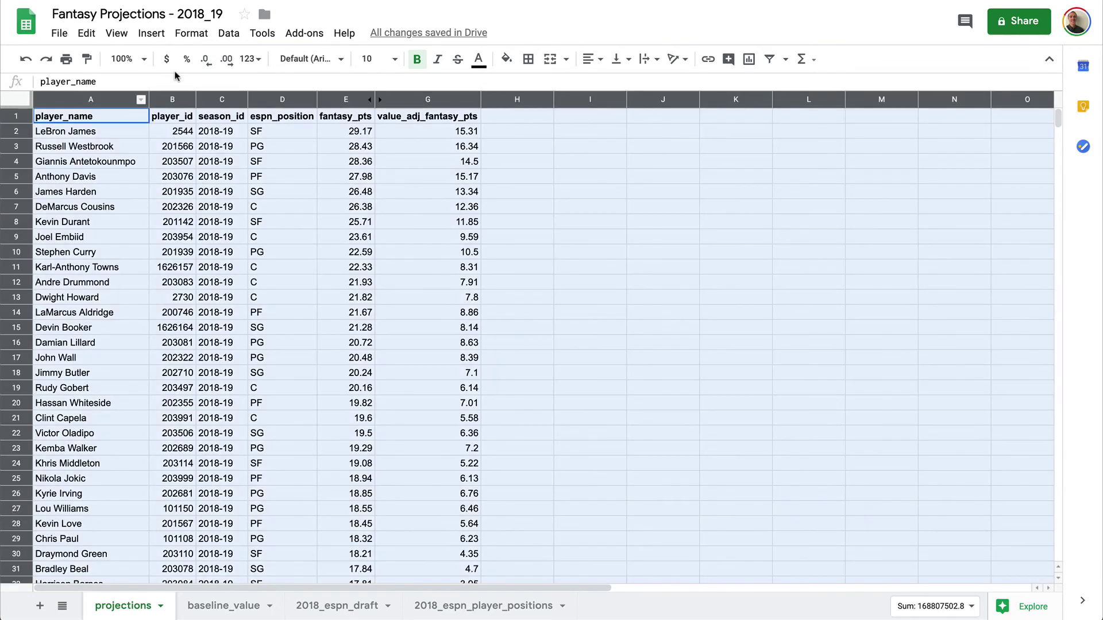
{"action": "left_click", "coordinate": [196, 34]}
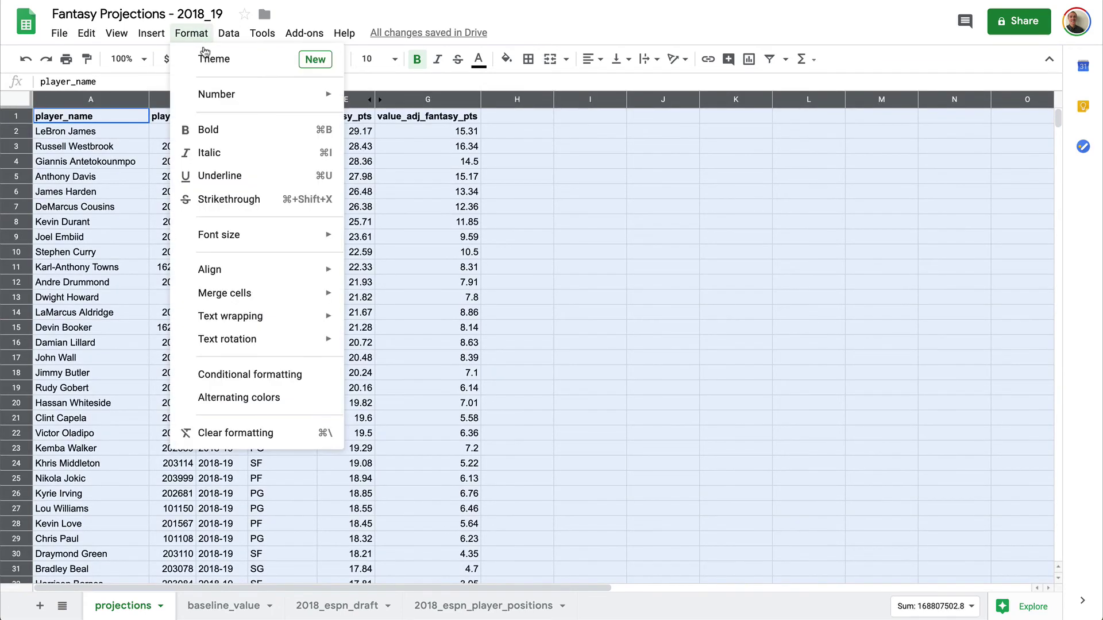
{"action": "left_click", "coordinate": [562, 225]}
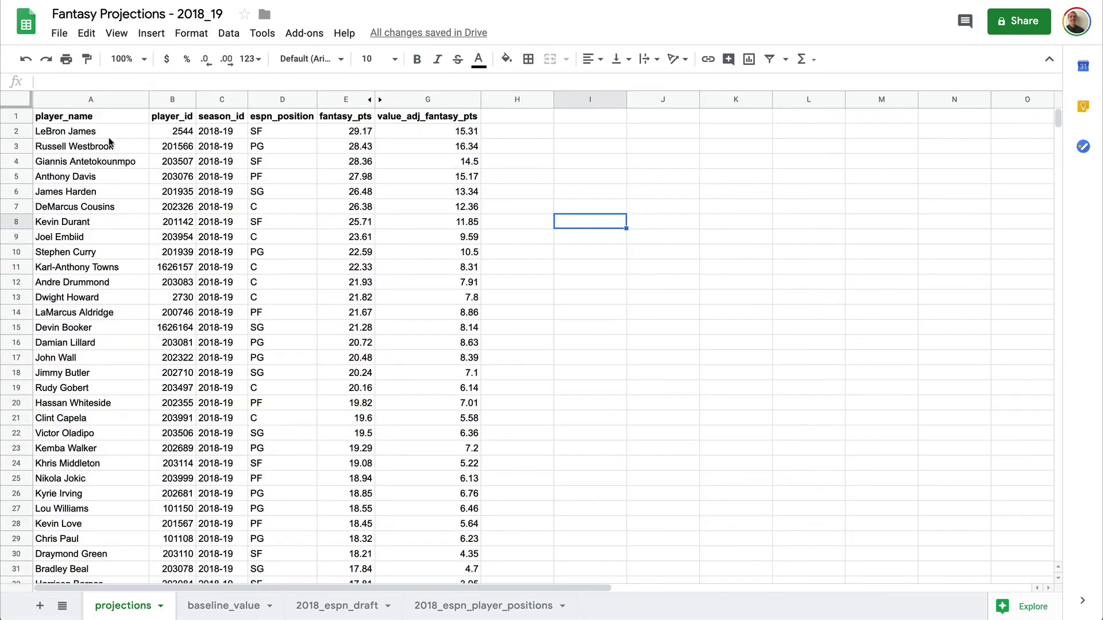
{"action": "left_click", "coordinate": [67, 114]}
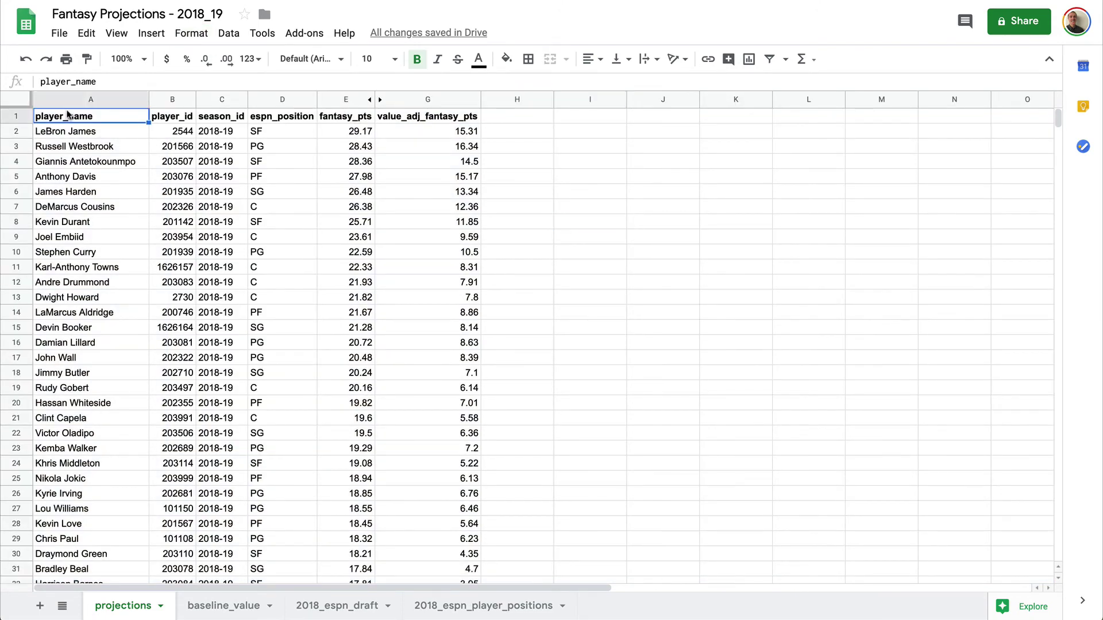
{"action": "left_click", "coordinate": [228, 33]}
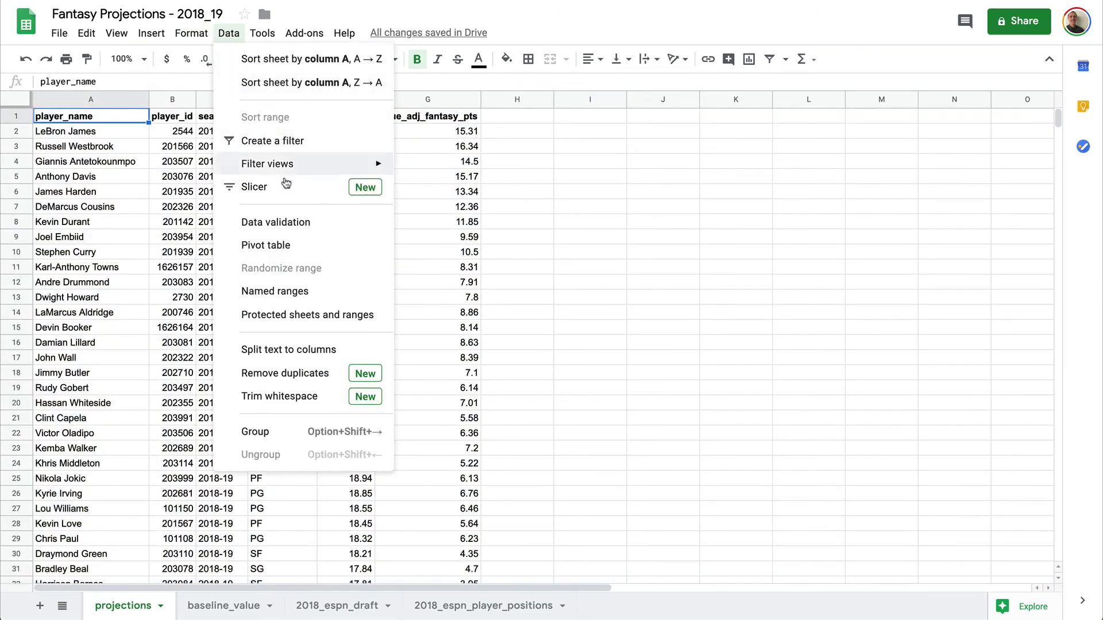
{"action": "left_click", "coordinate": [524, 191]}
- Sort the whole sheet by value_adj_fantasy_pts Z→A, treating the first row as header
{"action": "left_click", "coordinate": [17, 103]}
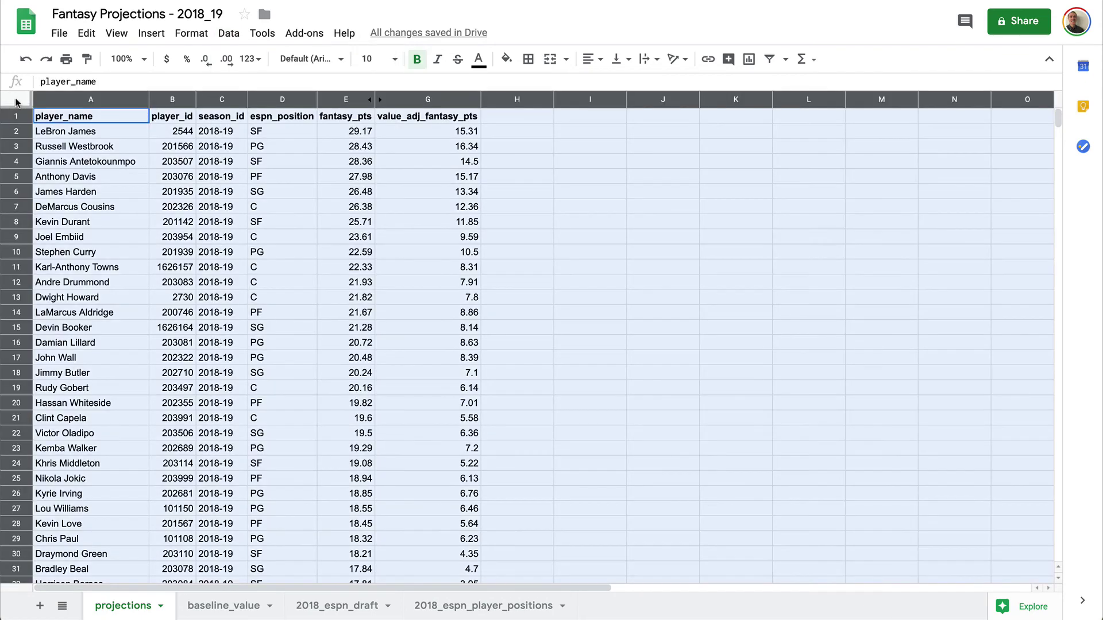
{"action": "left_click", "coordinate": [218, 33]}
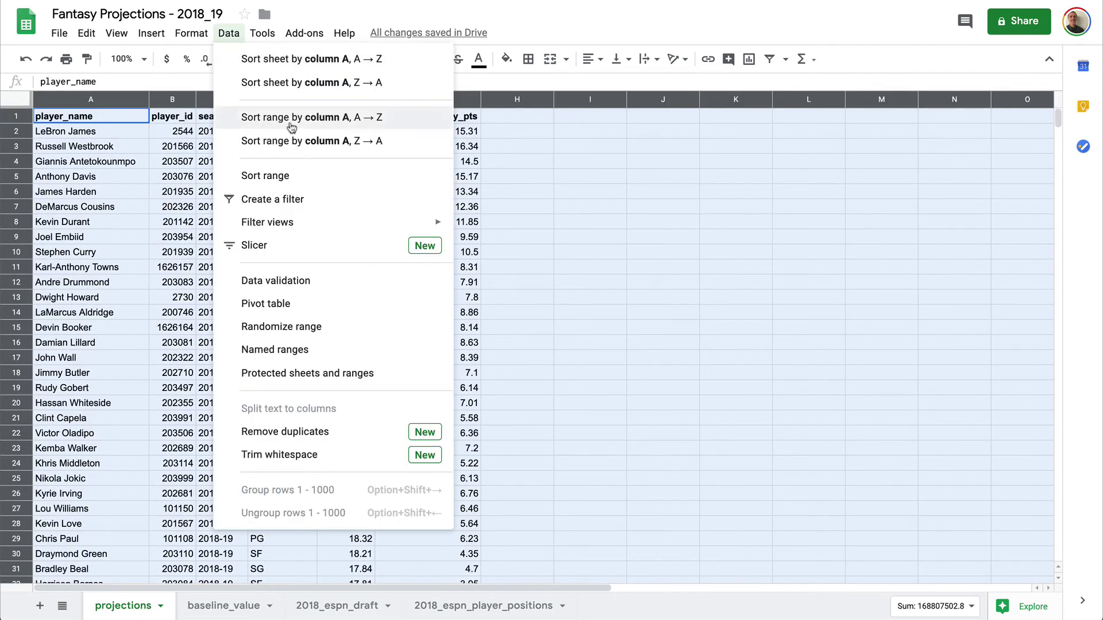
{"action": "left_click", "coordinate": [296, 176]}
{"action": "left_click", "coordinate": [435, 255]}
{"action": "left_click", "coordinate": [457, 296]}
{"action": "left_click", "coordinate": [493, 432]}
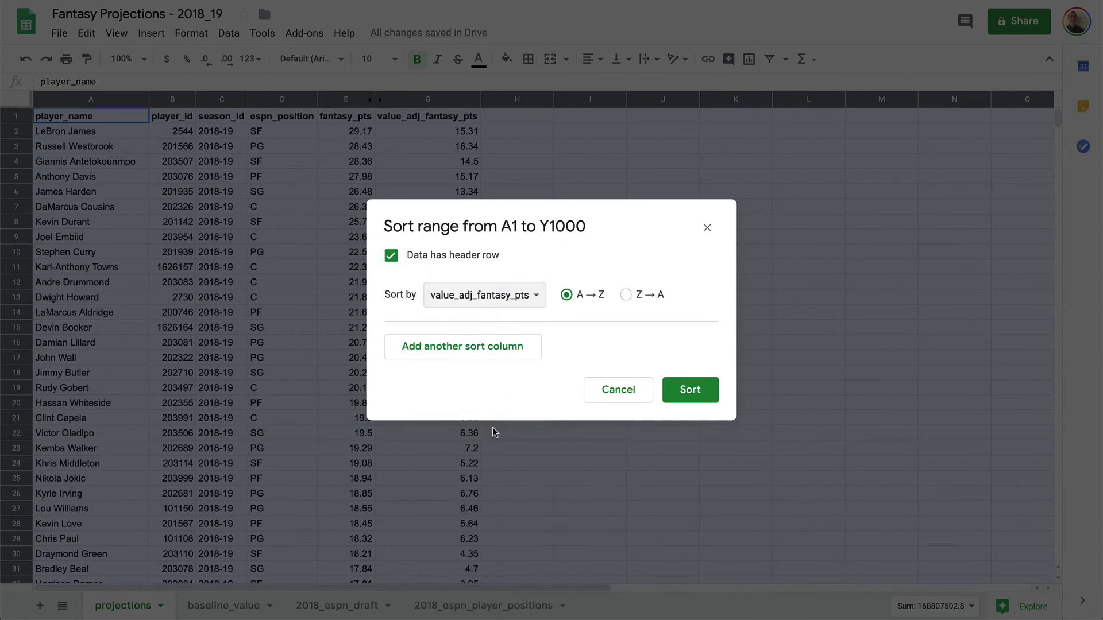
{"action": "left_click", "coordinate": [626, 295]}
{"action": "left_click", "coordinate": [690, 391]}
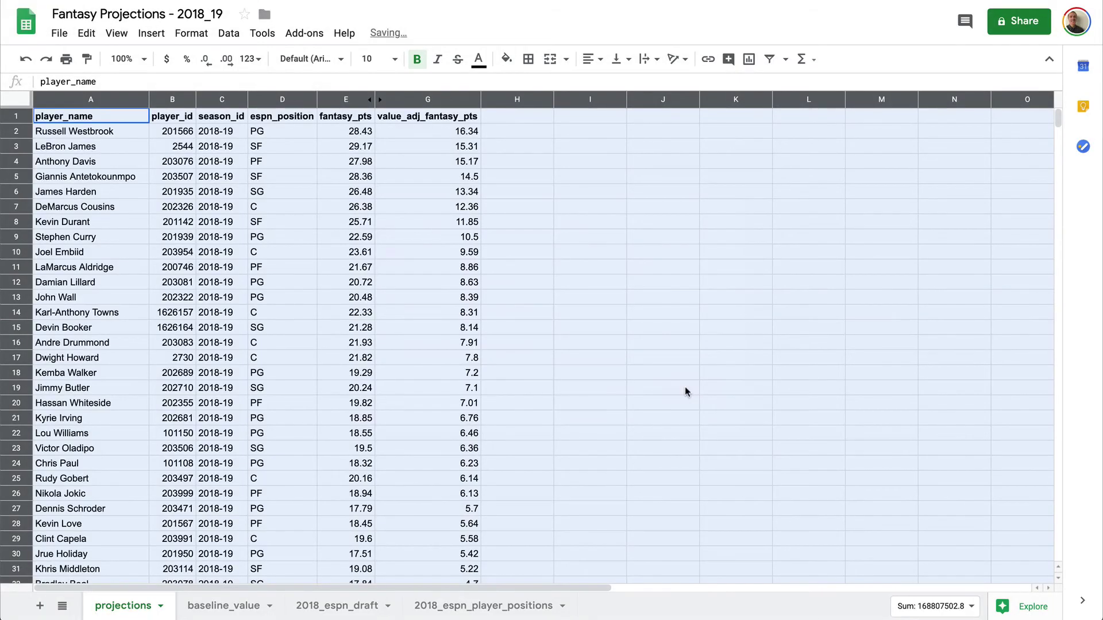
- Add a green-to-red preset colour scale rule to the value_adj_fantasy_pts column G
{"action": "left_click", "coordinate": [588, 276]}
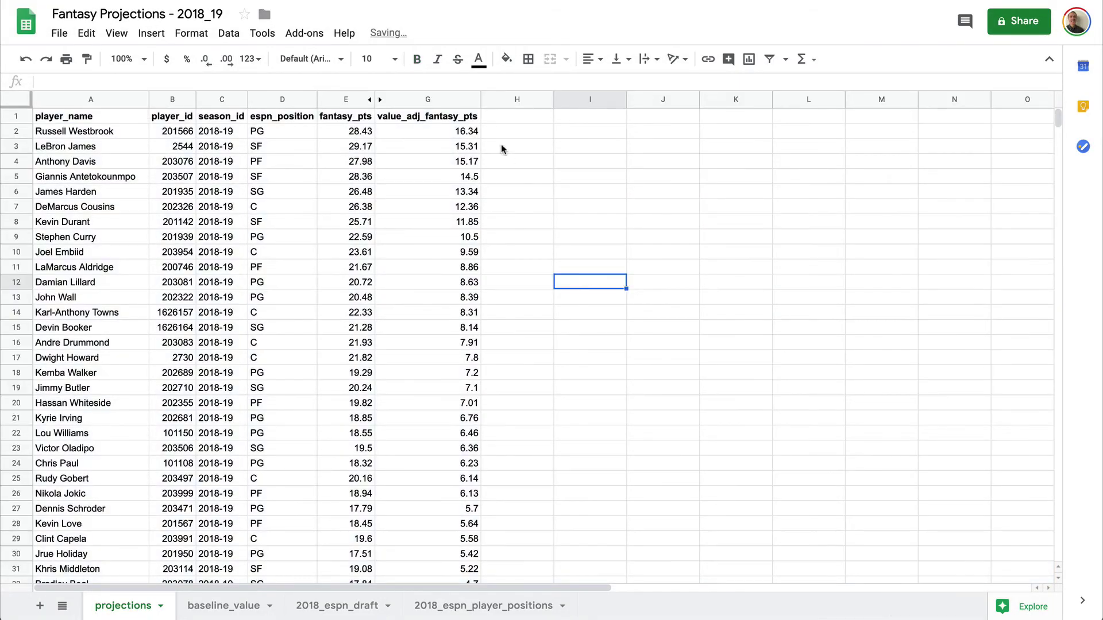
{"action": "left_click", "coordinate": [431, 100]}
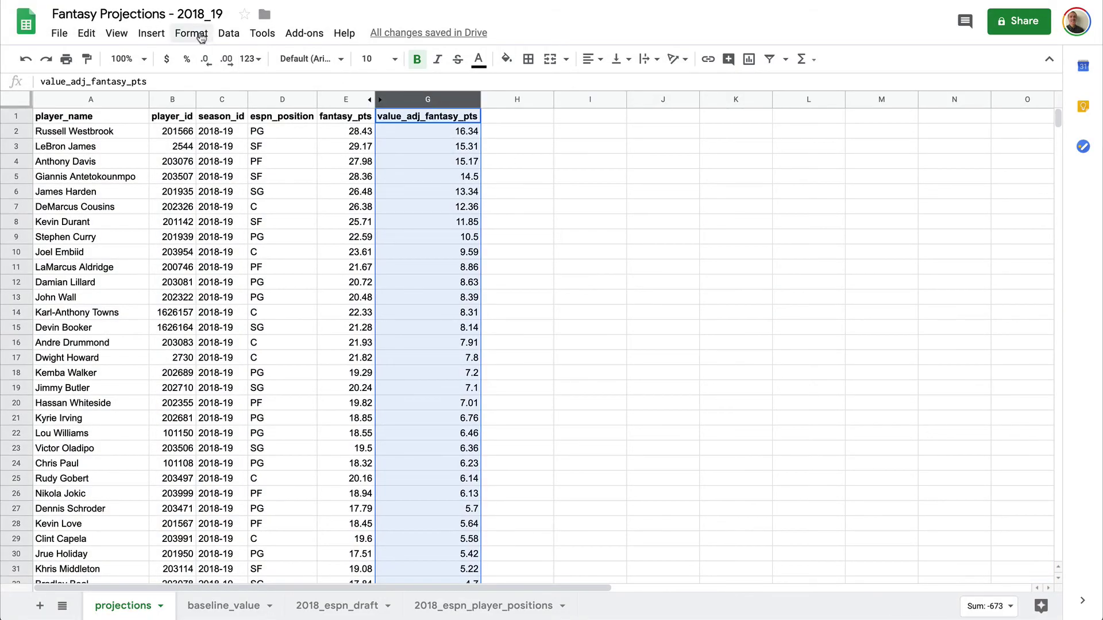
{"action": "left_click", "coordinate": [198, 34]}
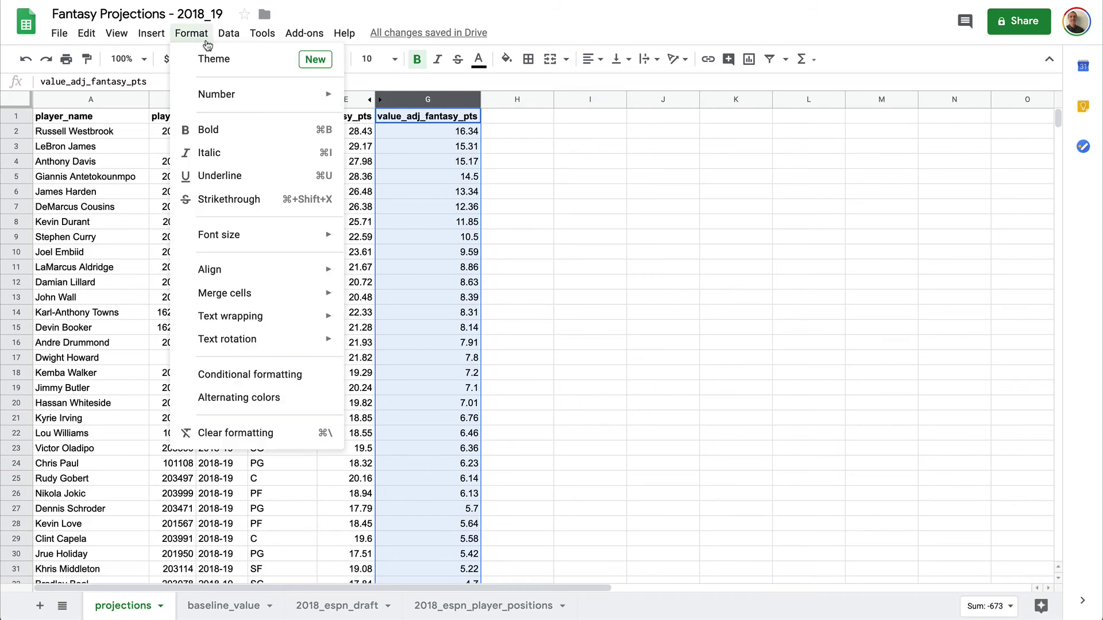
{"action": "left_click", "coordinate": [288, 378]}
{"action": "left_click", "coordinate": [1000, 117]}
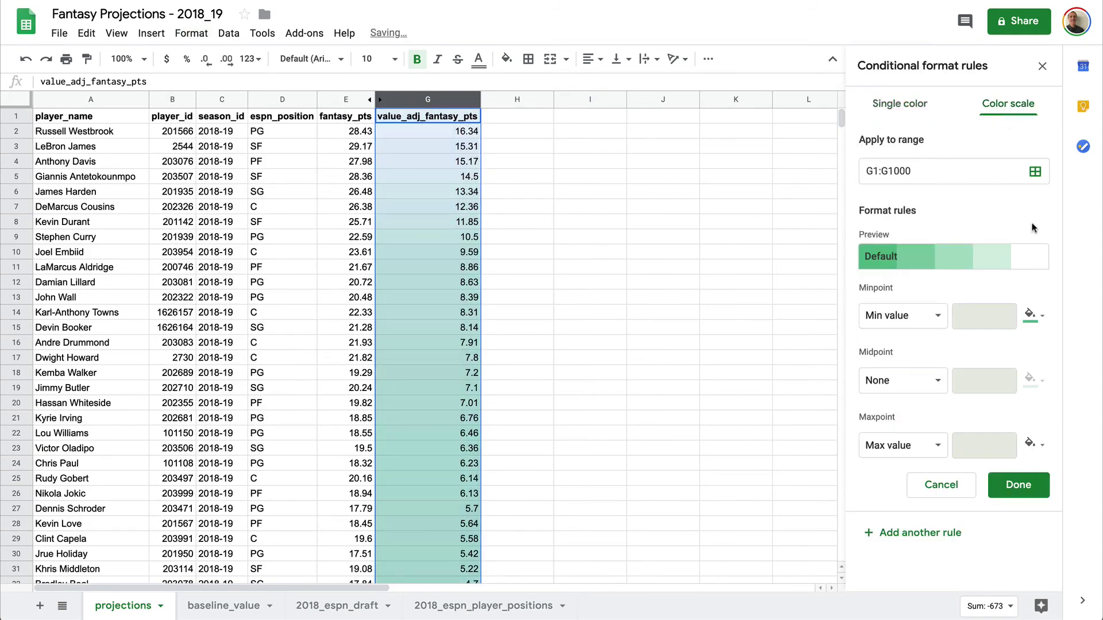
{"action": "left_click", "coordinate": [1010, 254]}
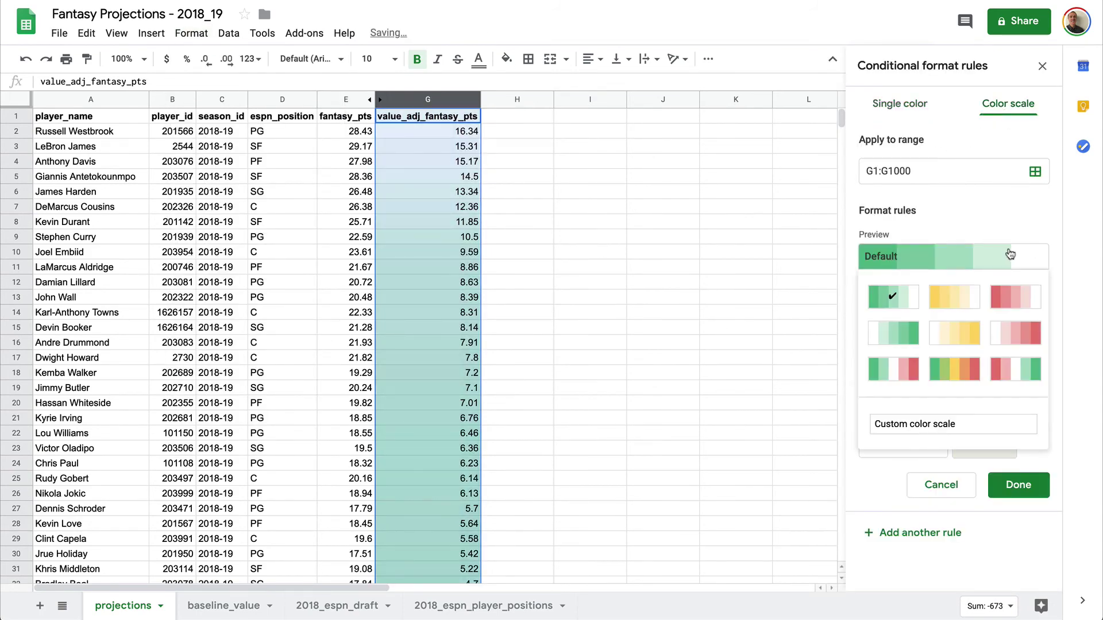
{"action": "left_click", "coordinate": [1015, 369]}
{"action": "left_click", "coordinate": [1020, 484]}
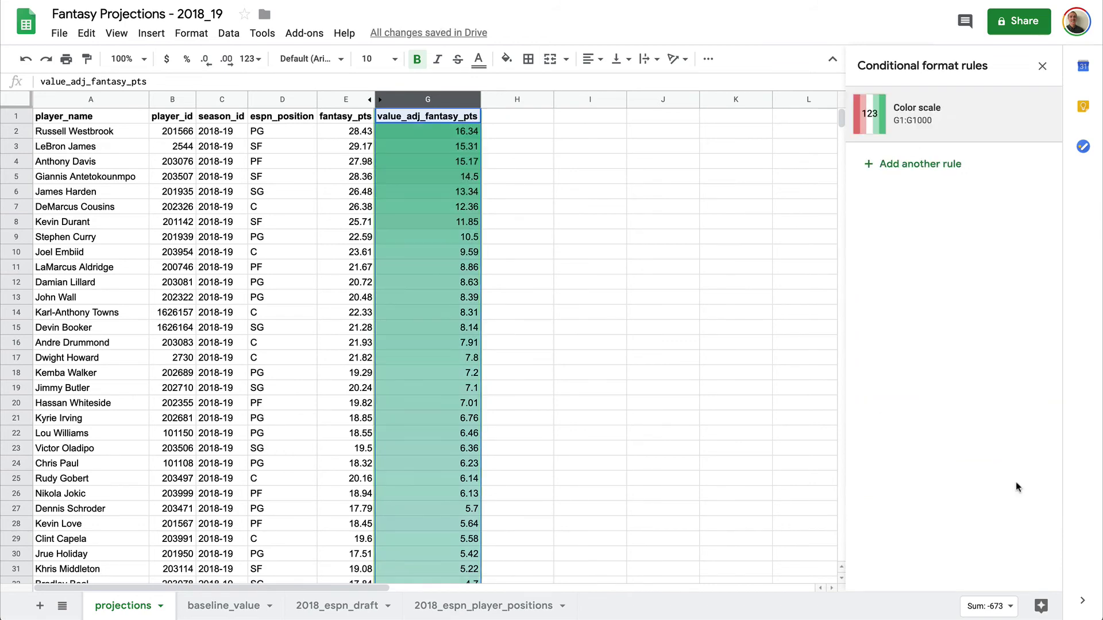
{"action": "left_click", "coordinate": [1041, 66]}
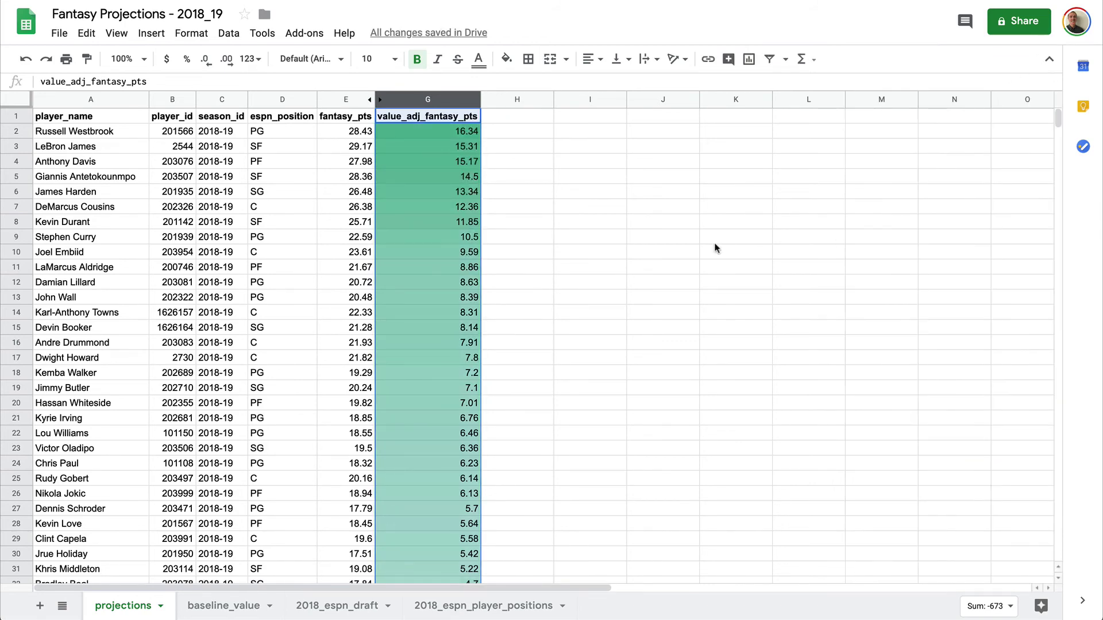
- Scroll down and back up to check the colour-scale shading on column G
{"action": "scroll", "coordinate": [716, 248], "scroll_direction": "down", "scroll_amount": 10}
{"action": "scroll", "coordinate": [716, 248], "scroll_direction": "down", "scroll_amount": 20}
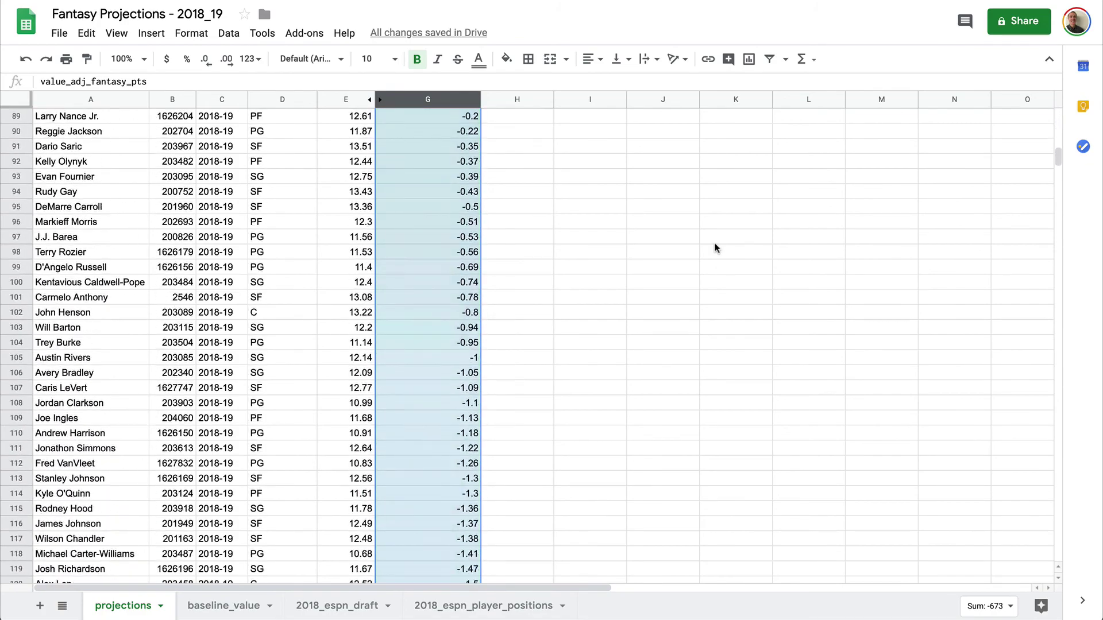
{"action": "scroll", "coordinate": [717, 248], "scroll_direction": "down", "scroll_amount": 20}
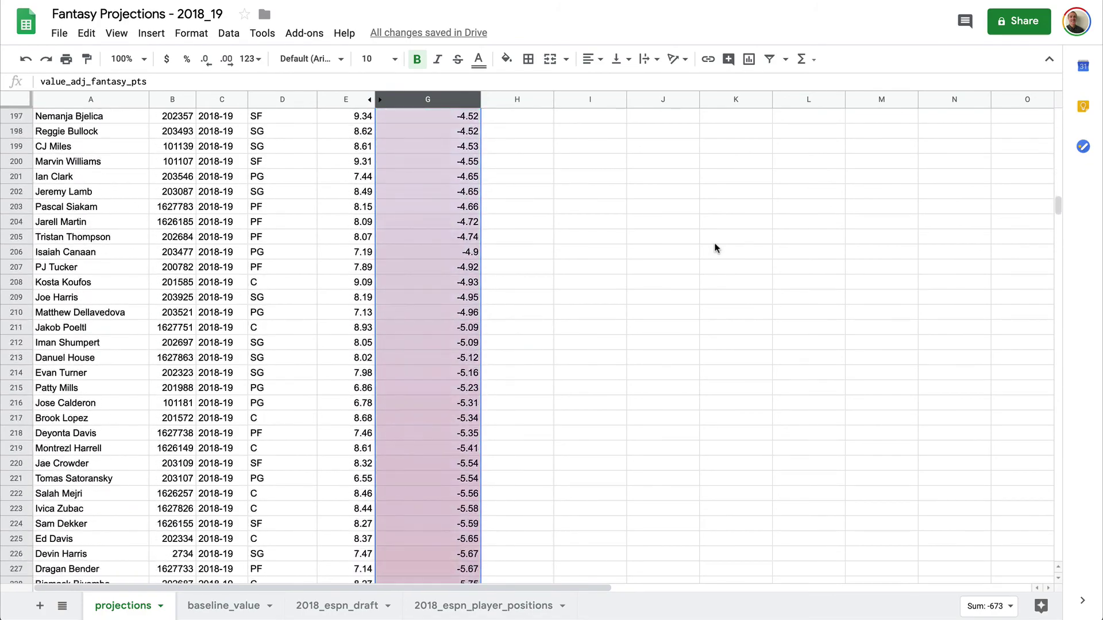
{"action": "scroll", "coordinate": [716, 249], "scroll_direction": "up", "scroll_amount": 20}
{"action": "scroll", "coordinate": [716, 248], "scroll_direction": "up", "scroll_amount": 20}
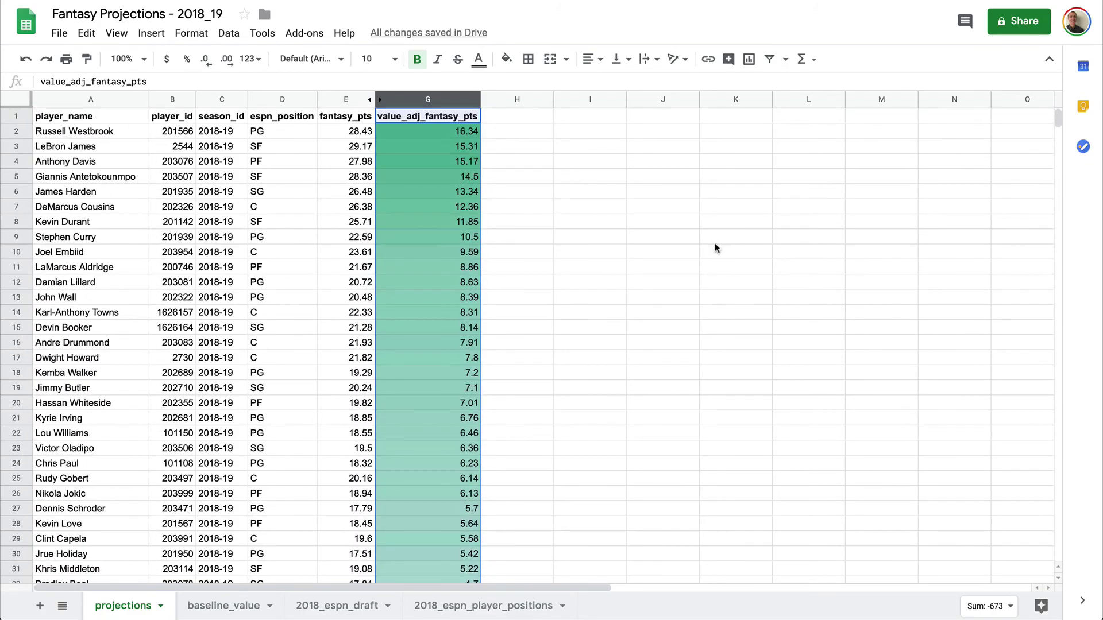
{"action": "left_click", "coordinate": [716, 248]}
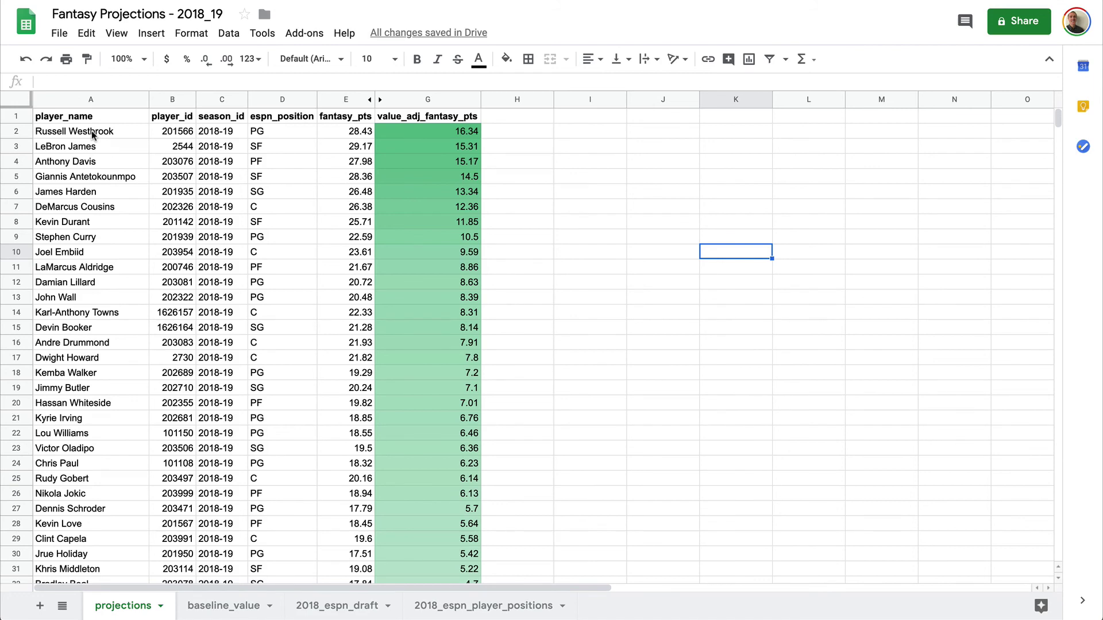
{"action": "left_click", "coordinate": [258, 132]}
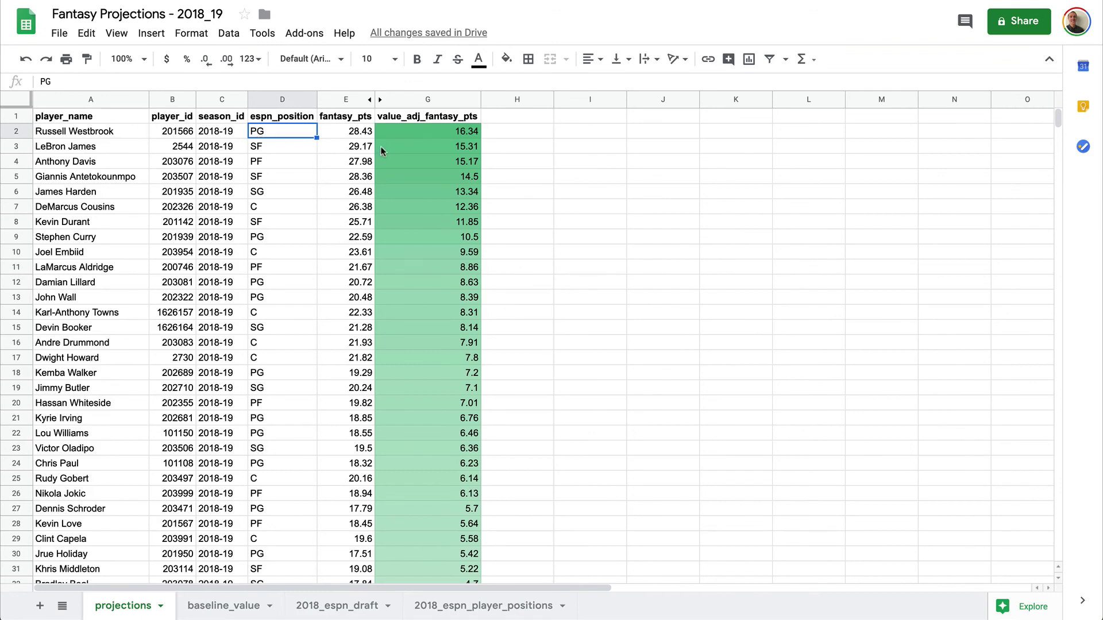
{"action": "left_click_drag", "start_coordinate": [104, 135], "coordinate": [106, 159]}
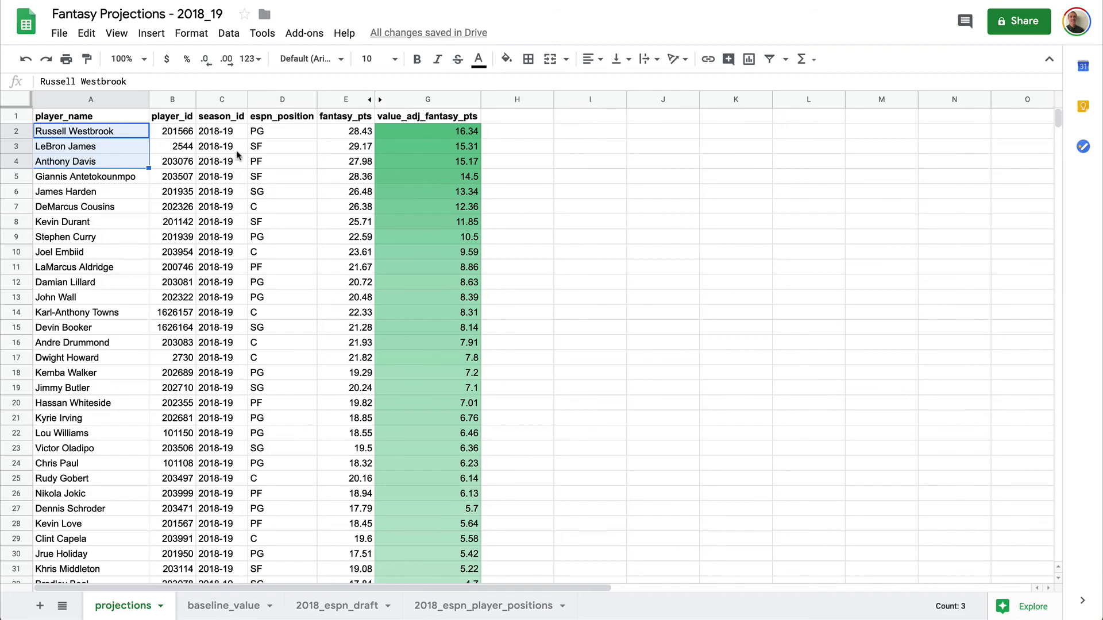
{"action": "left_click", "coordinate": [258, 151]}
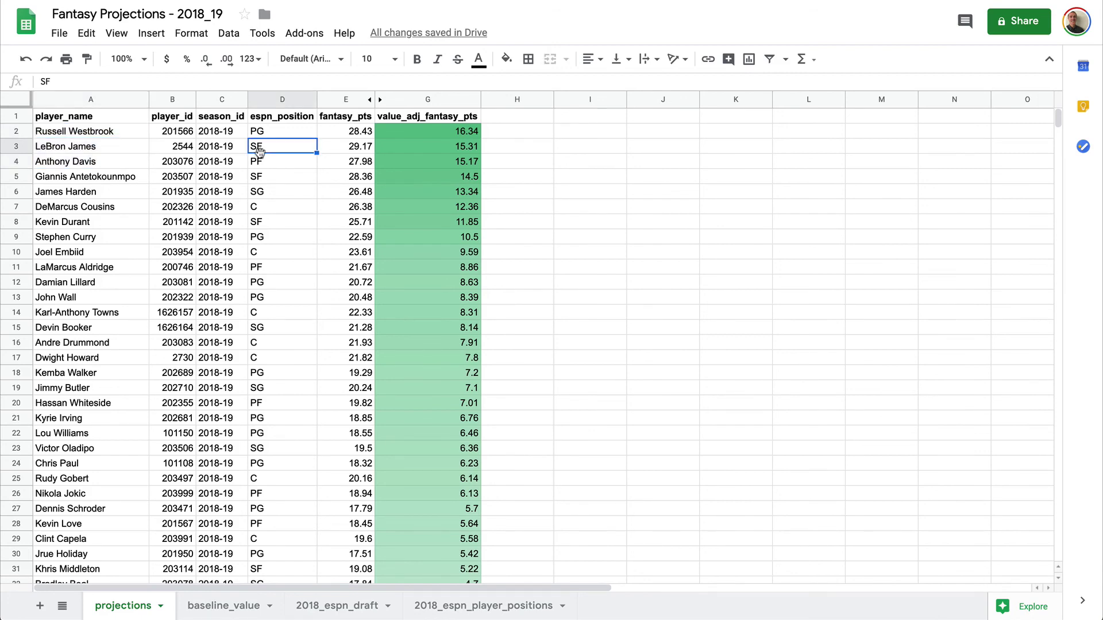
{"action": "left_click", "coordinate": [275, 137]}
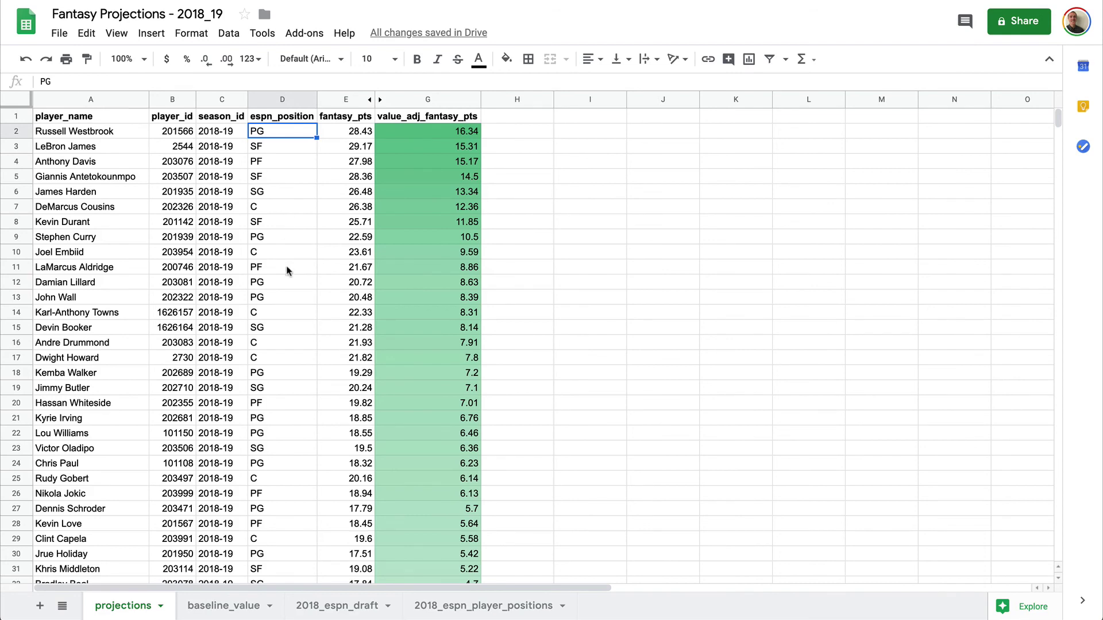
{"action": "left_click", "coordinate": [482, 223]}
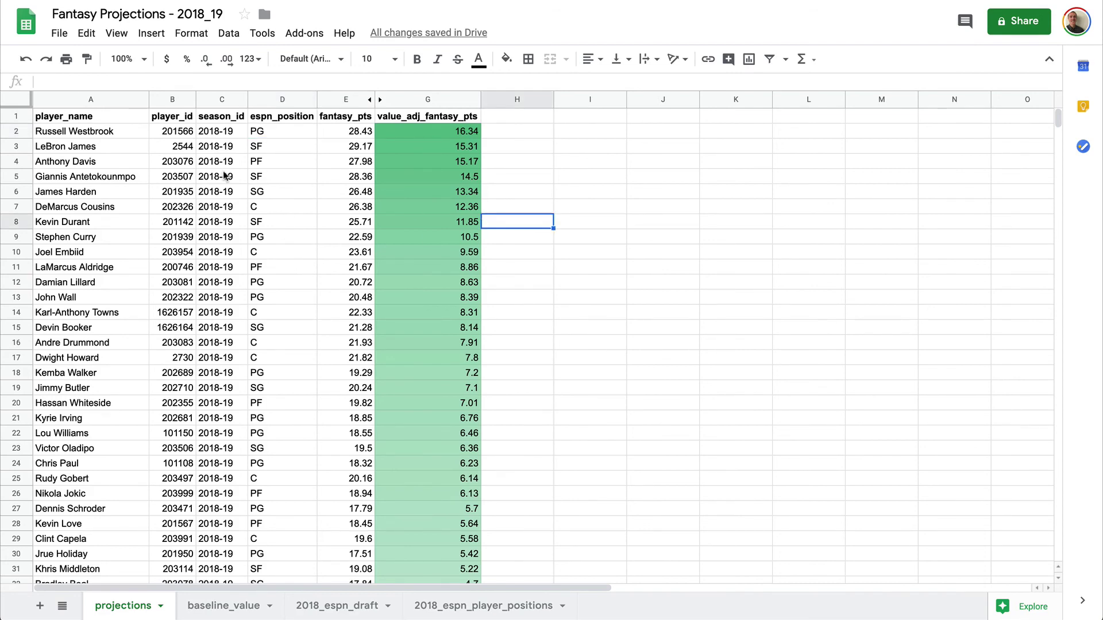